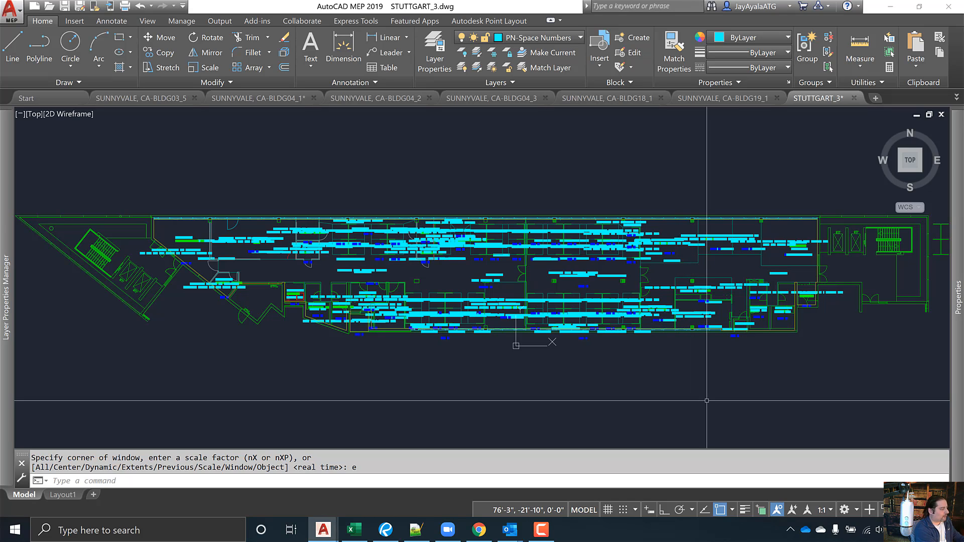
Step: Run the GLMVMANFILTER command to reduce the floor plan to its space boundaries and room labels
type("manfil")
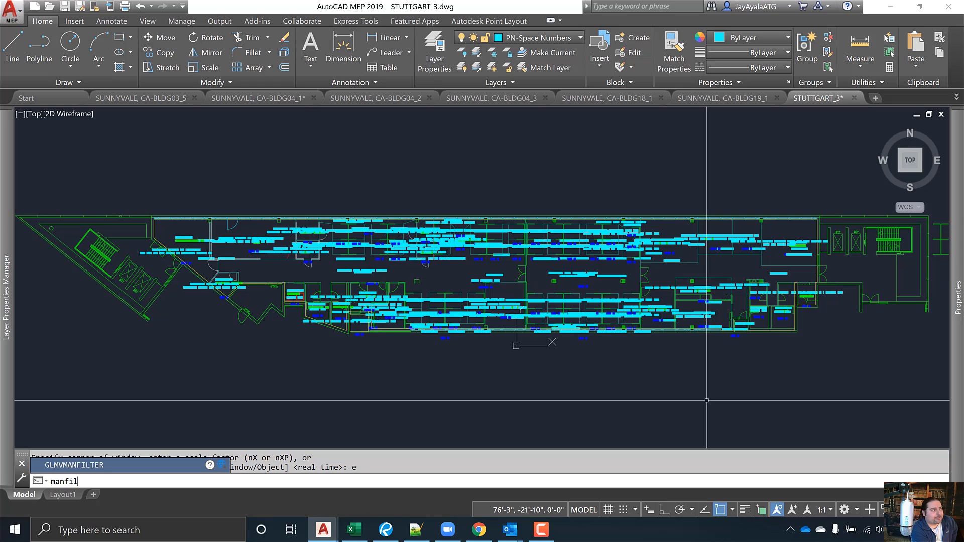
key("Return")
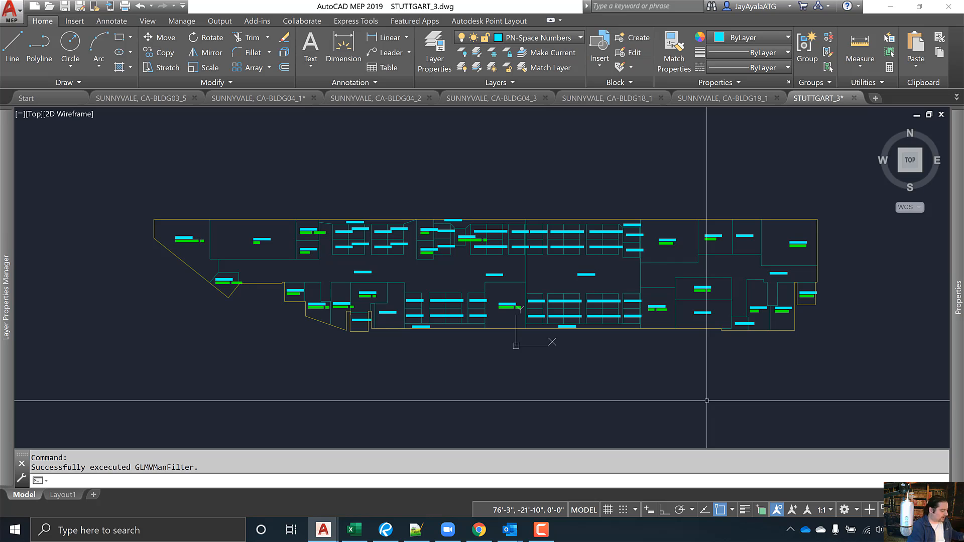
Step: Start a plot of the model and choose DWG To PDF.pc3 as the plotter
type("plot")
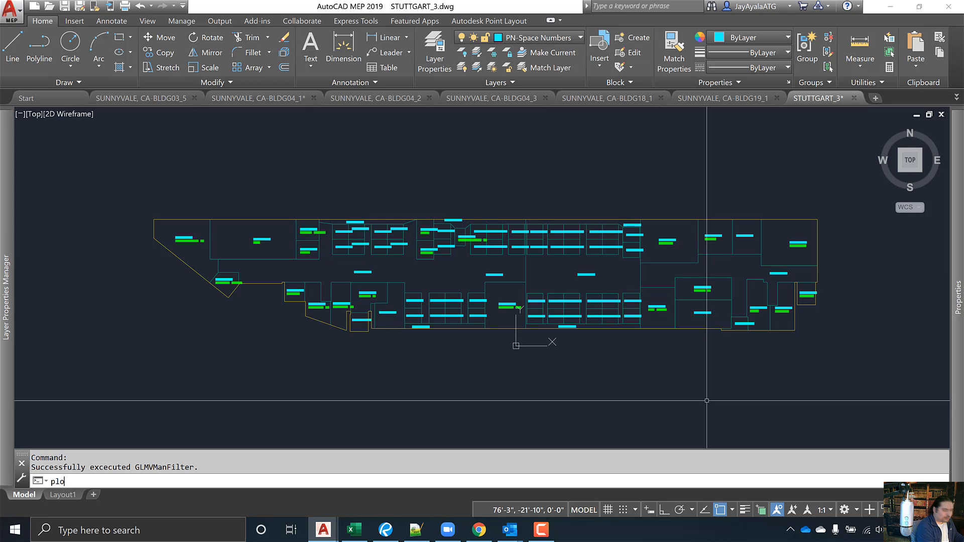
key("Return")
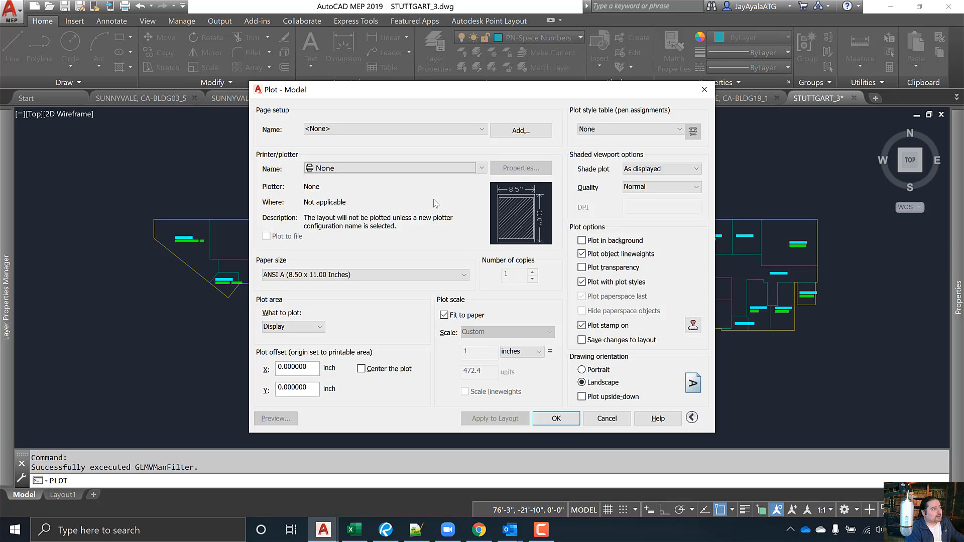
left_click(465, 275)
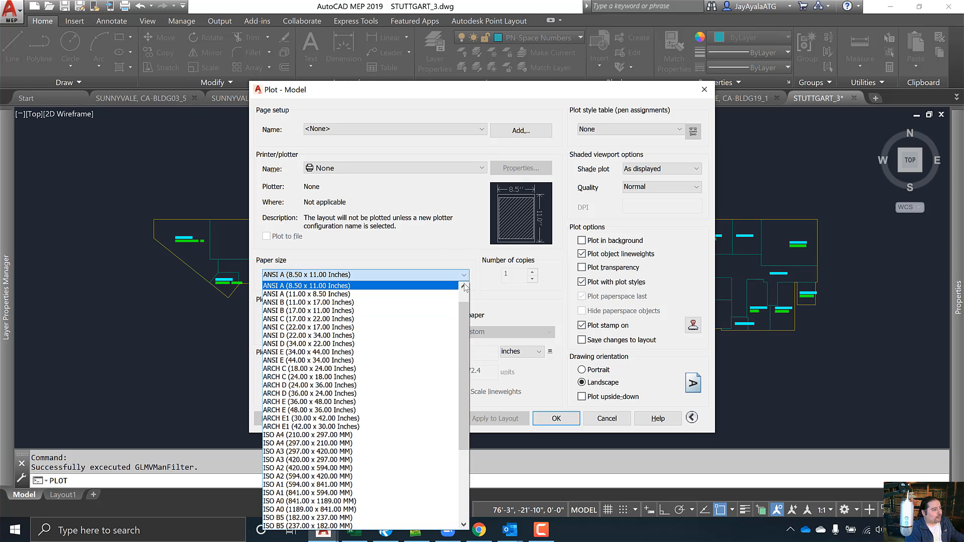
left_click(457, 200)
left_click(476, 169)
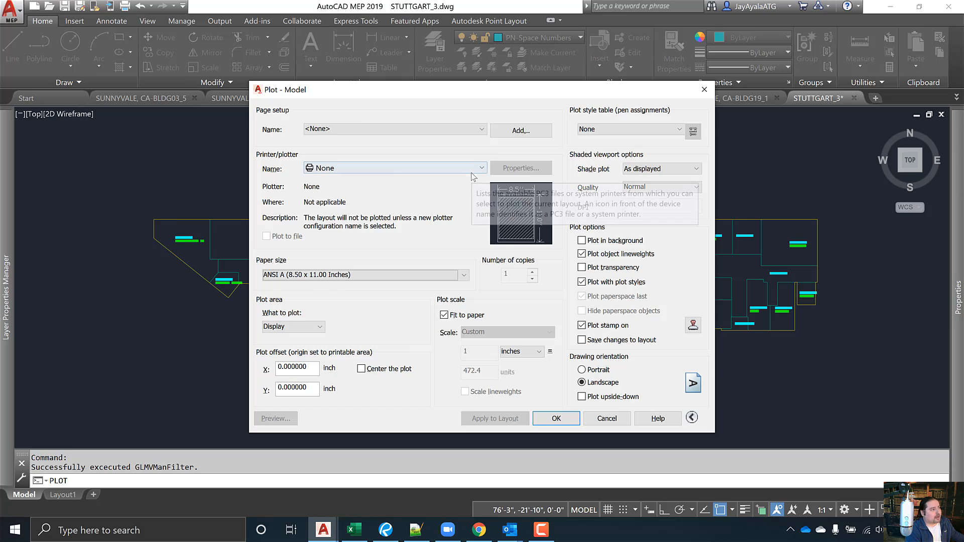
scroll(485, 230, "down", 3)
scroll(483, 241, "down", 3)
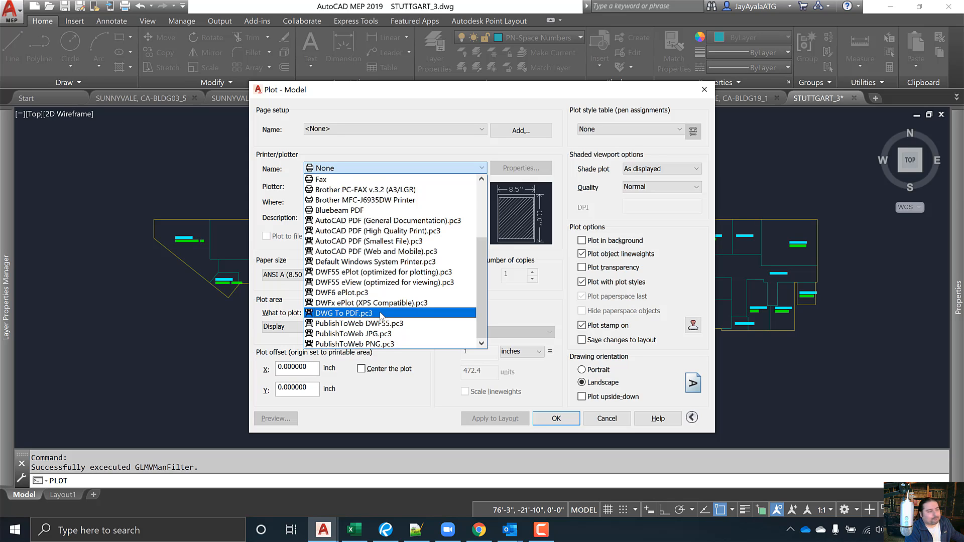
left_click(381, 315)
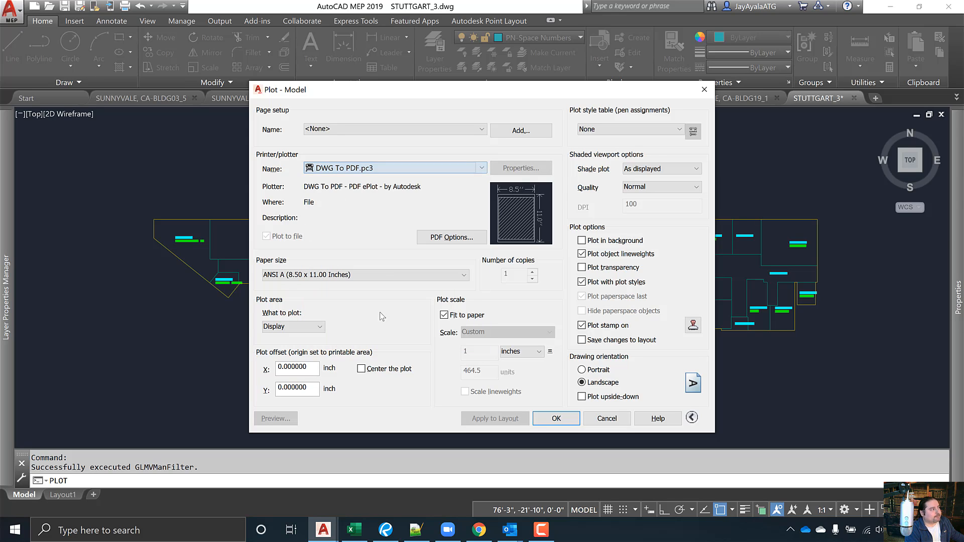
Step: Set the paper size to ANSI B (11.00 x 17.00 Inches)
left_click(406, 276)
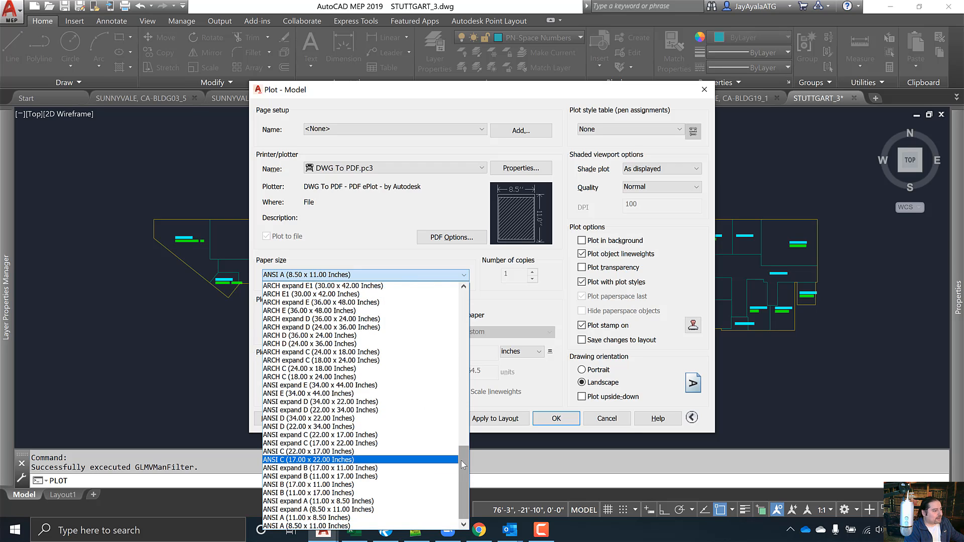
left_click(416, 485)
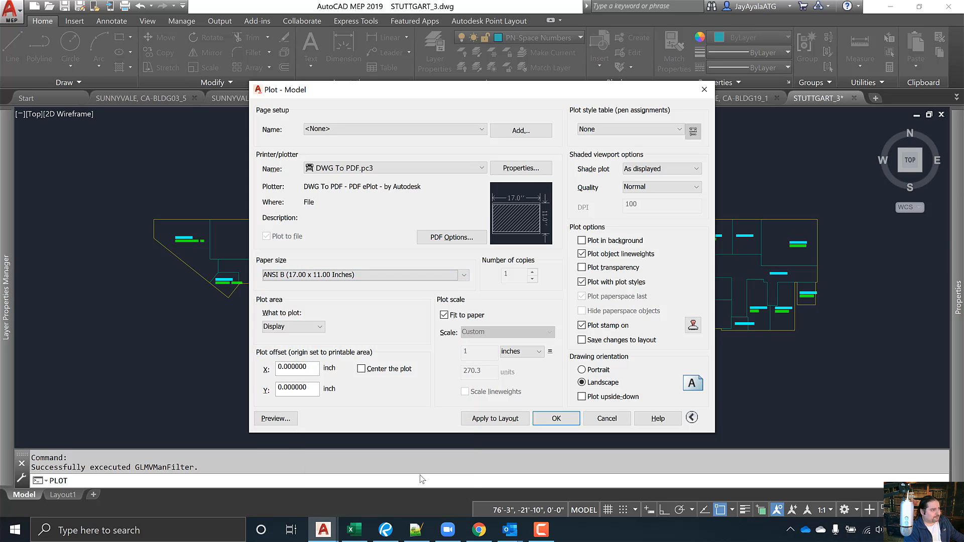
left_click(465, 275)
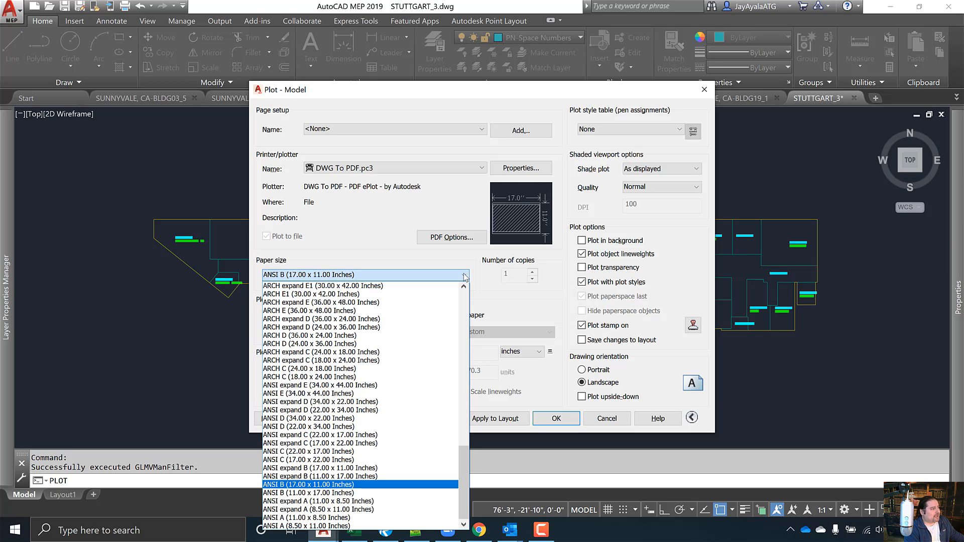
left_click(385, 493)
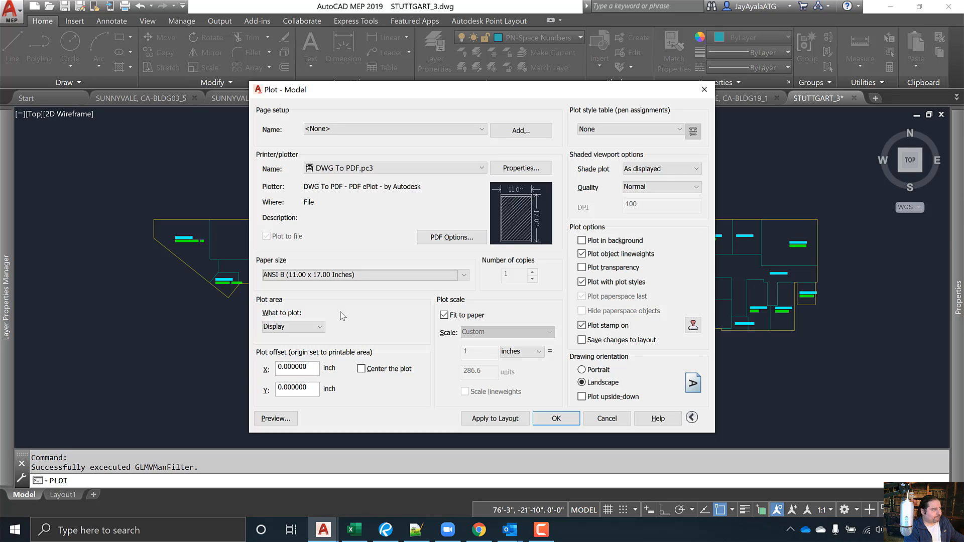
Step: Define the plot area as a window around the whole floor plan and center the plot on the sheet
left_click(302, 327)
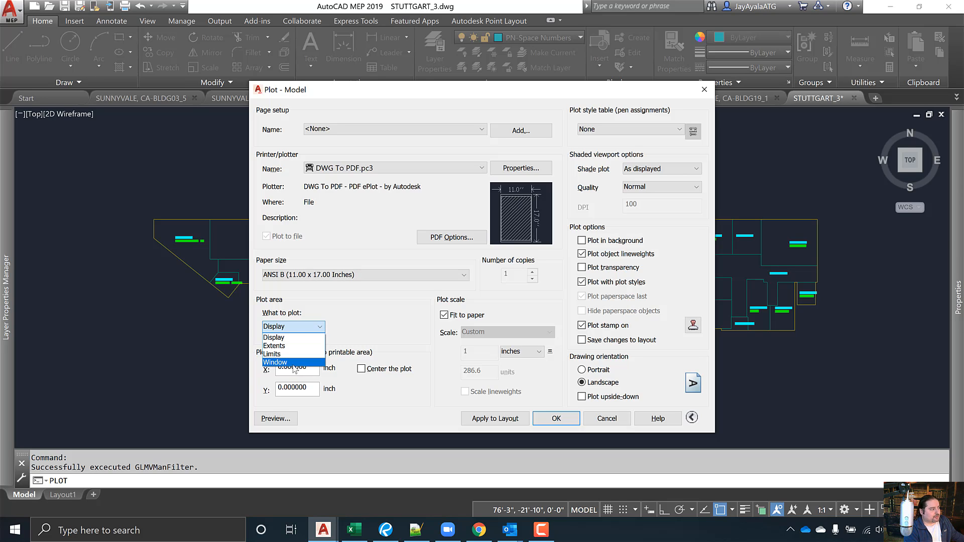
left_click(299, 362)
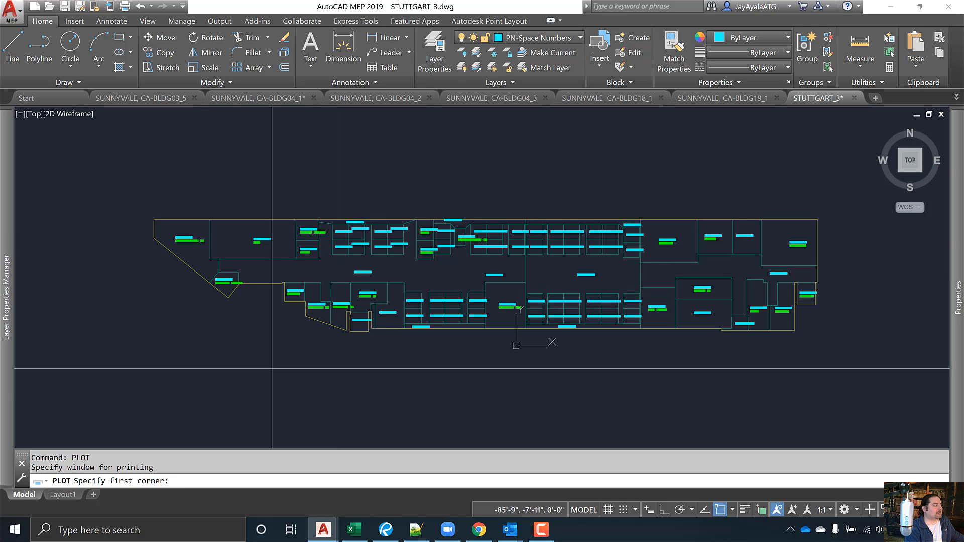
left_click(122, 204)
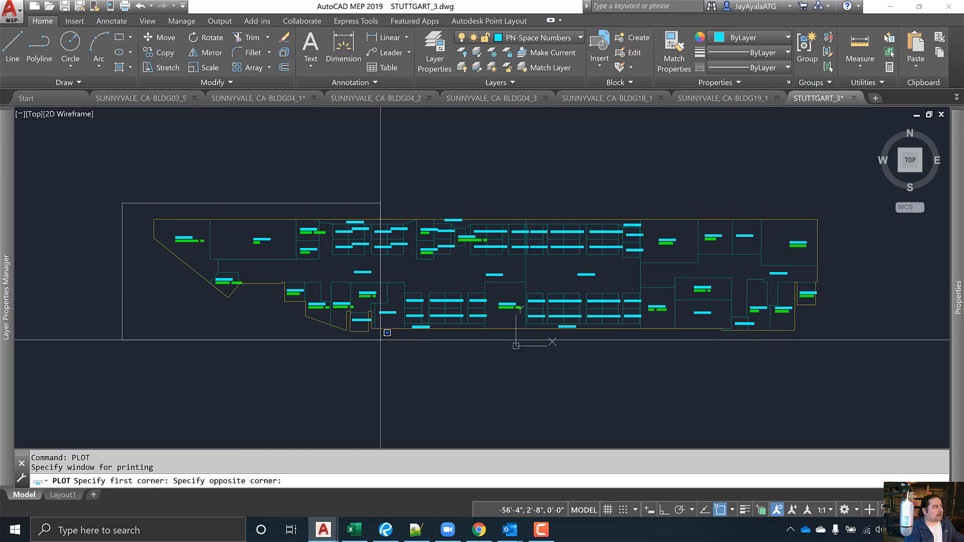
left_click(844, 368)
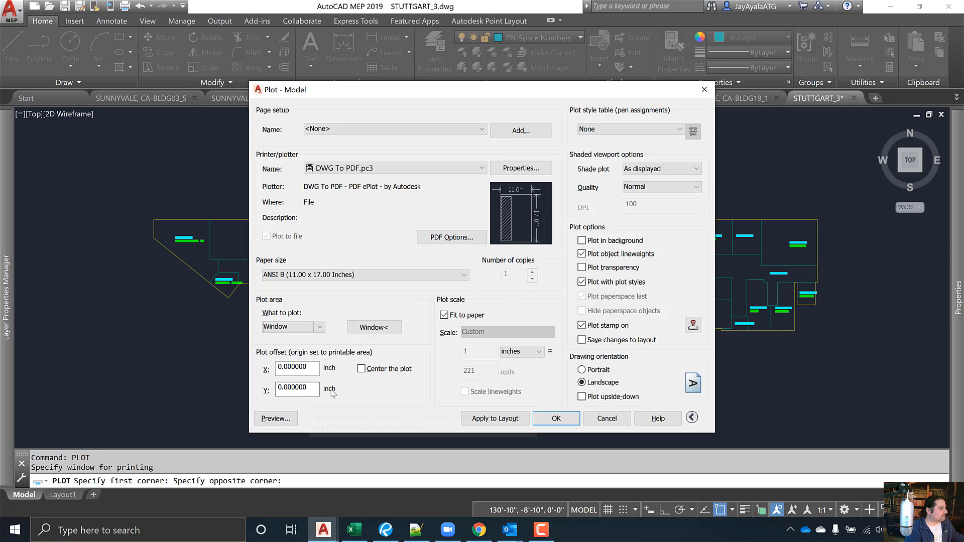
left_click(362, 369)
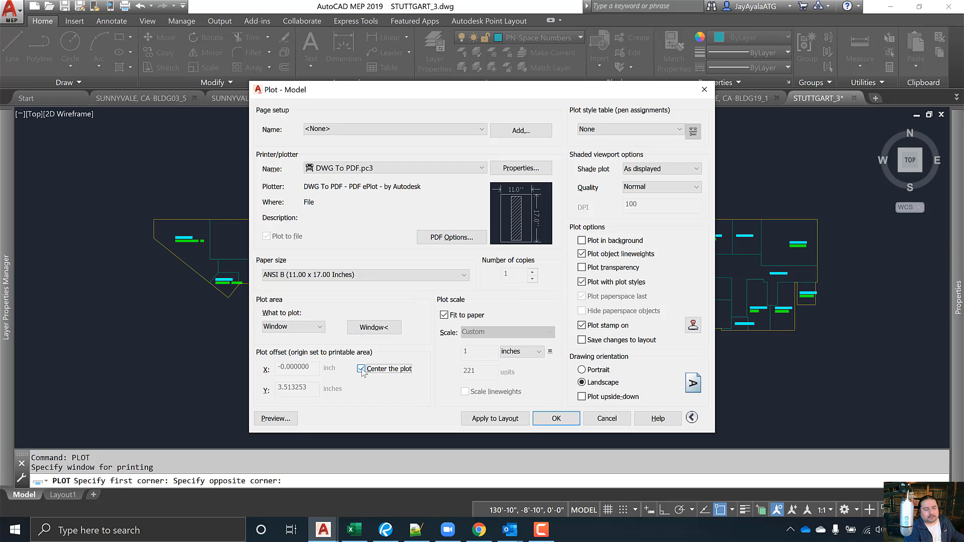
Step: Assign the monochrome.ctb plot style table to all layouts and turn off the plot stamp
left_click(678, 131)
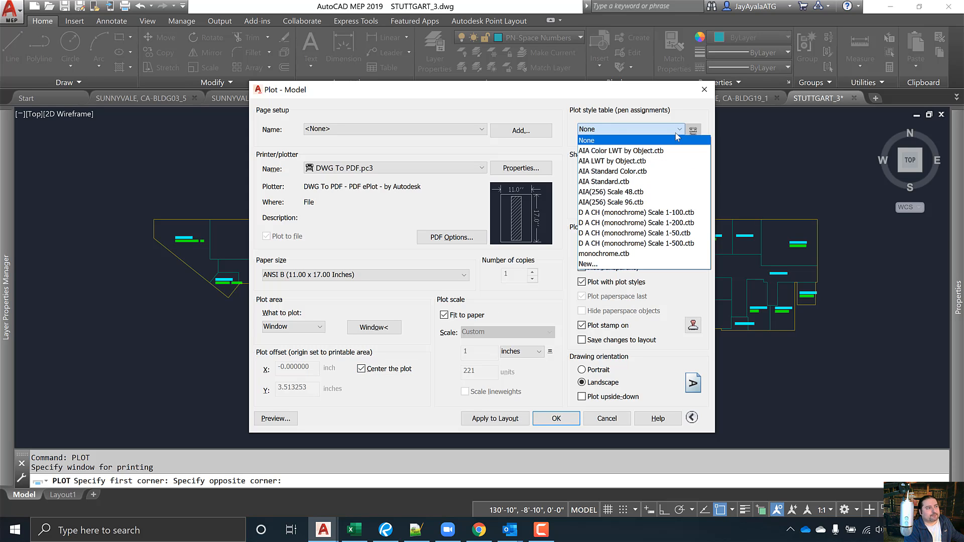
left_click(640, 256)
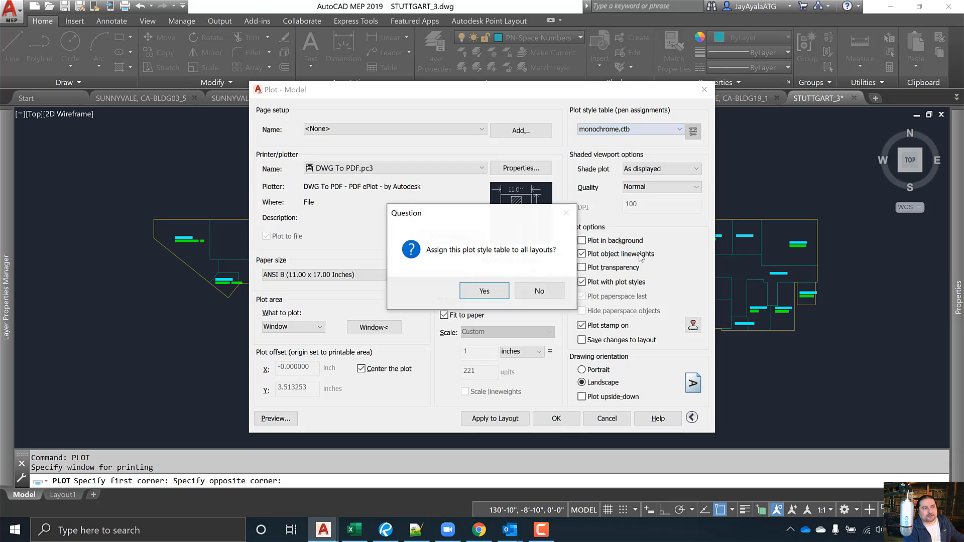
left_click(485, 292)
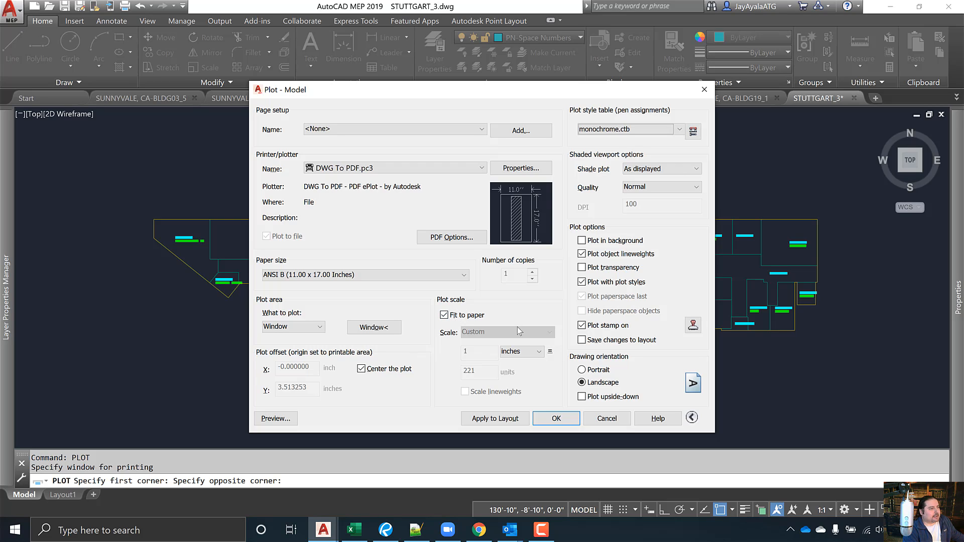
left_click(589, 329)
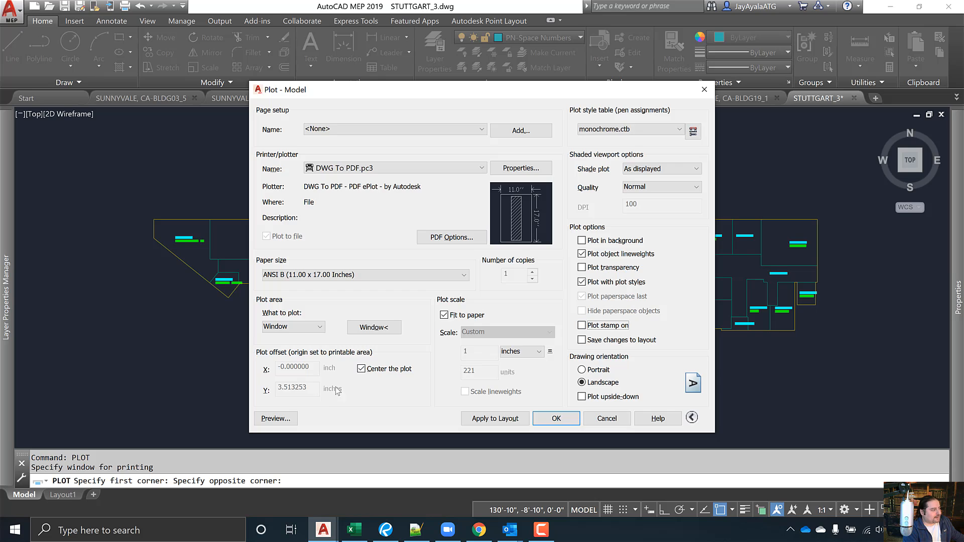
Step: Preview the plot, examine the room labels and overall sheet placement up close, and return to the plot settings
left_click(257, 419)
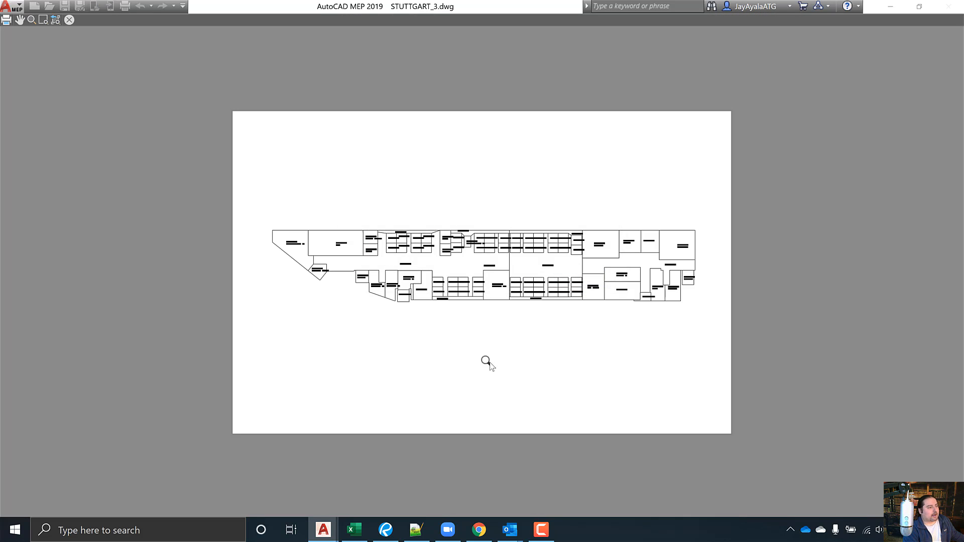
scroll(450, 251, "up", 4)
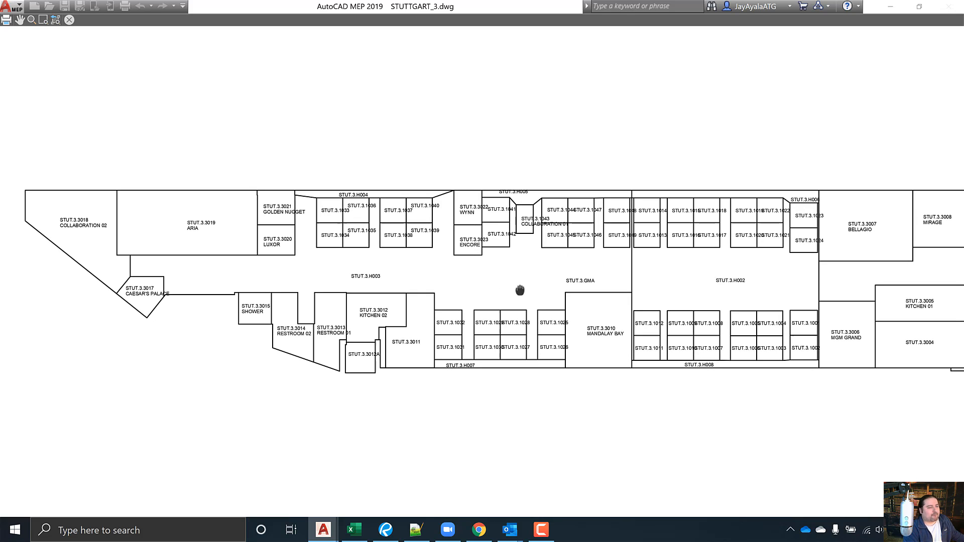
middle_click_drag(486, 293, 518, 286)
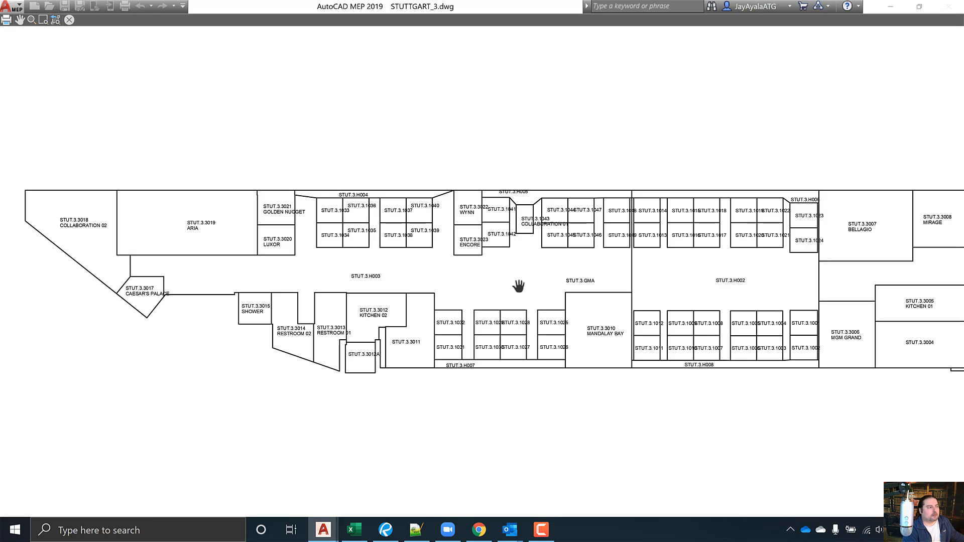
scroll(517, 286, "down", 3)
scroll(532, 301, "down", 2)
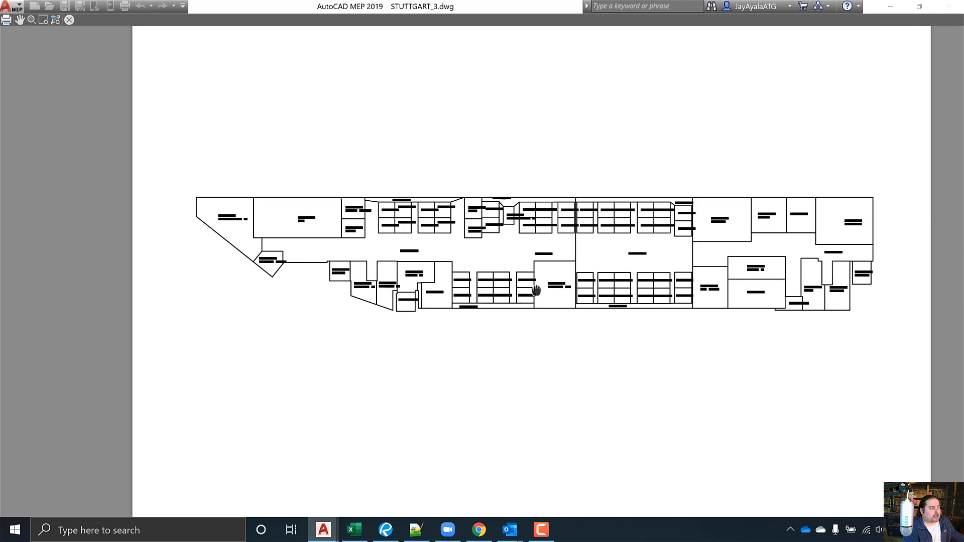
middle_click_drag(531, 290, 519, 308)
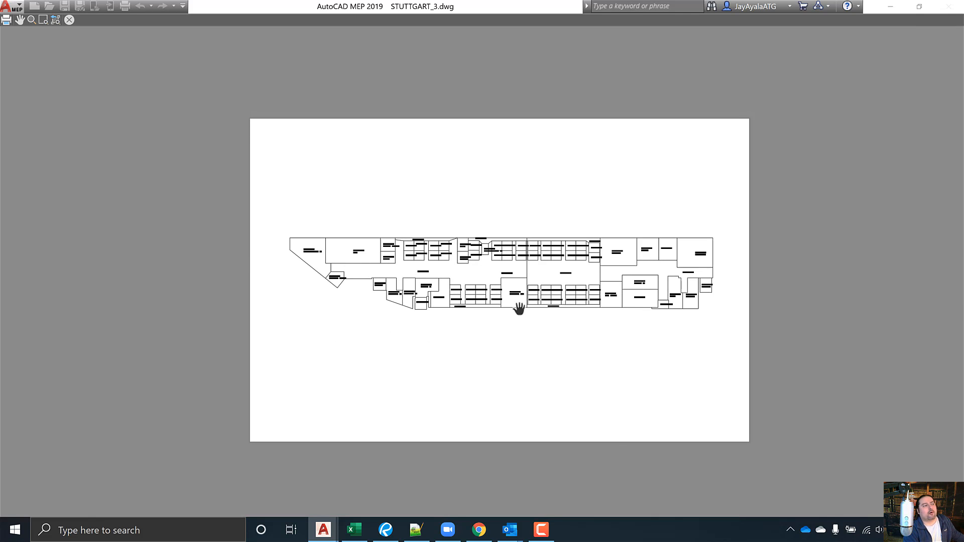
scroll(519, 308, "up", 2)
scroll(532, 324, "down", 2)
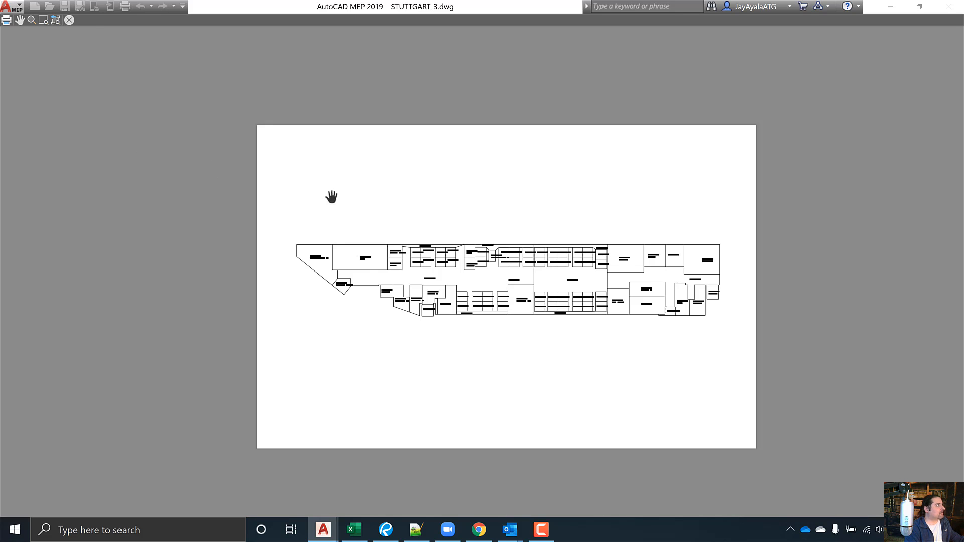
left_click(71, 21)
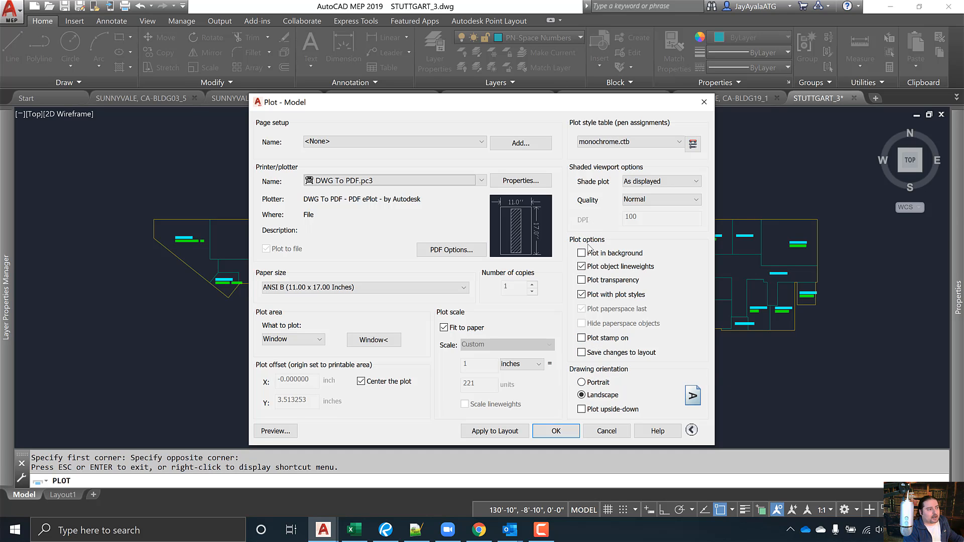
Step: Turn on the plot stamp, then review and accept its stamp fields and advanced location and text settings
left_click(582, 338)
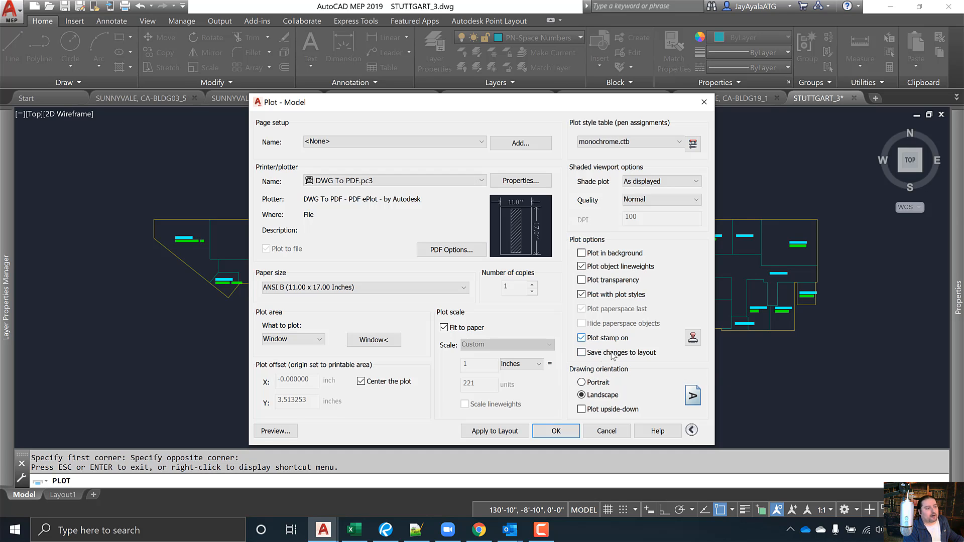
left_click(693, 338)
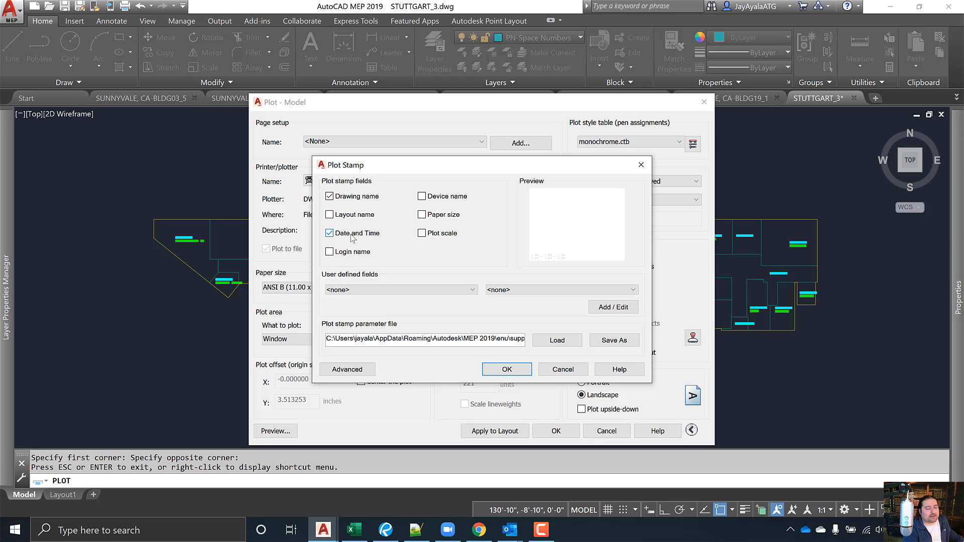
left_click(350, 373)
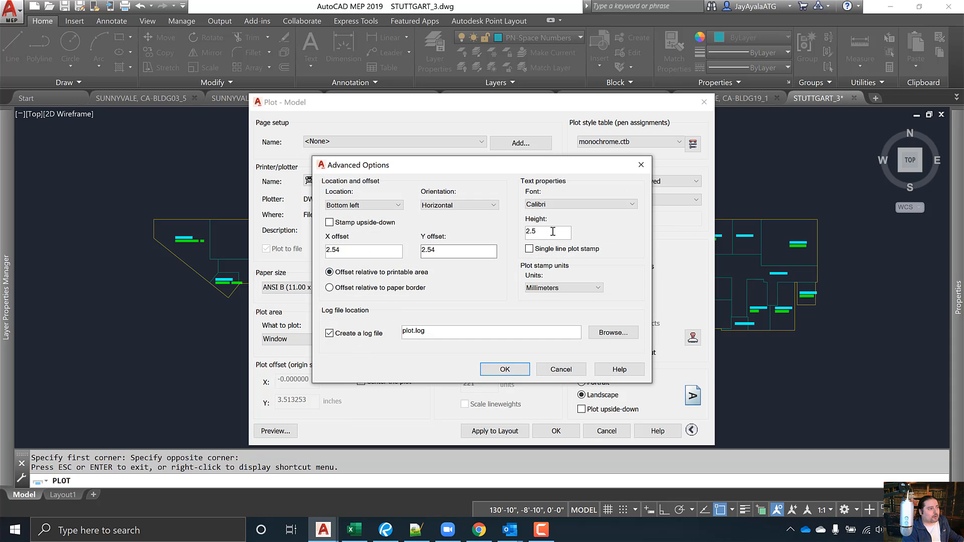
left_click(625, 206)
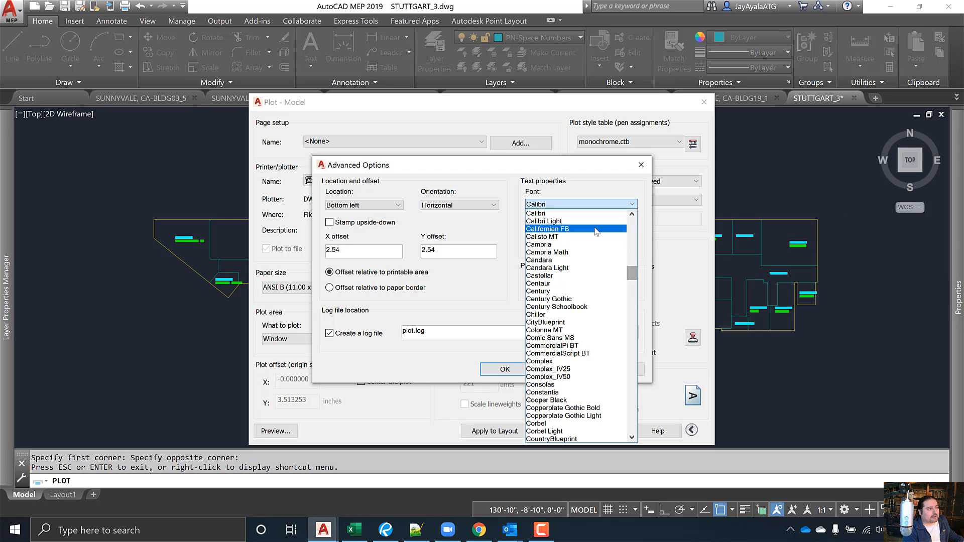
left_click(602, 191)
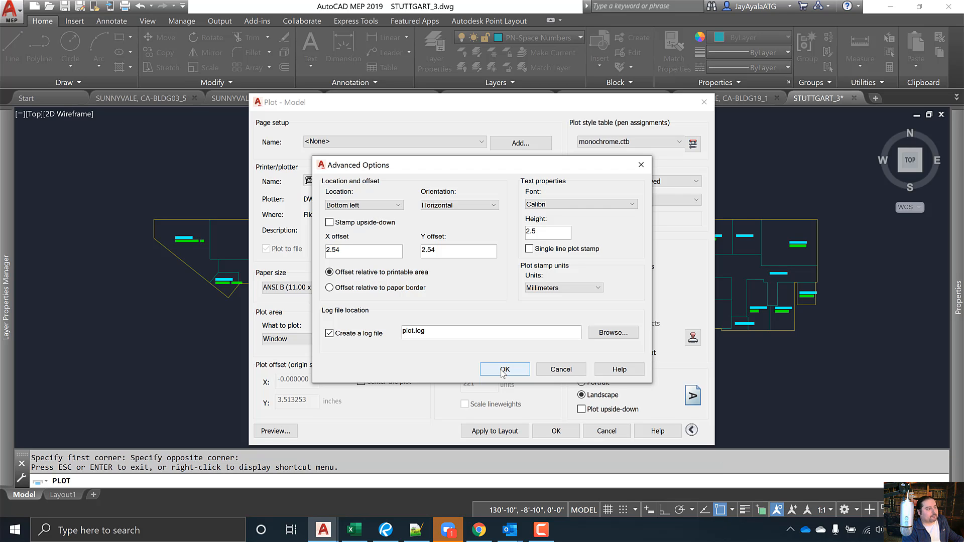
left_click(504, 371)
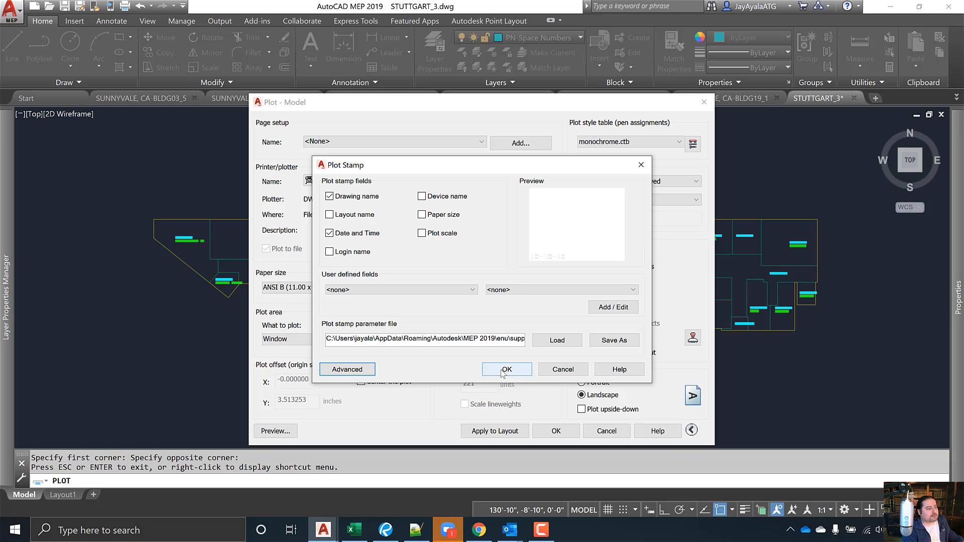
left_click(504, 371)
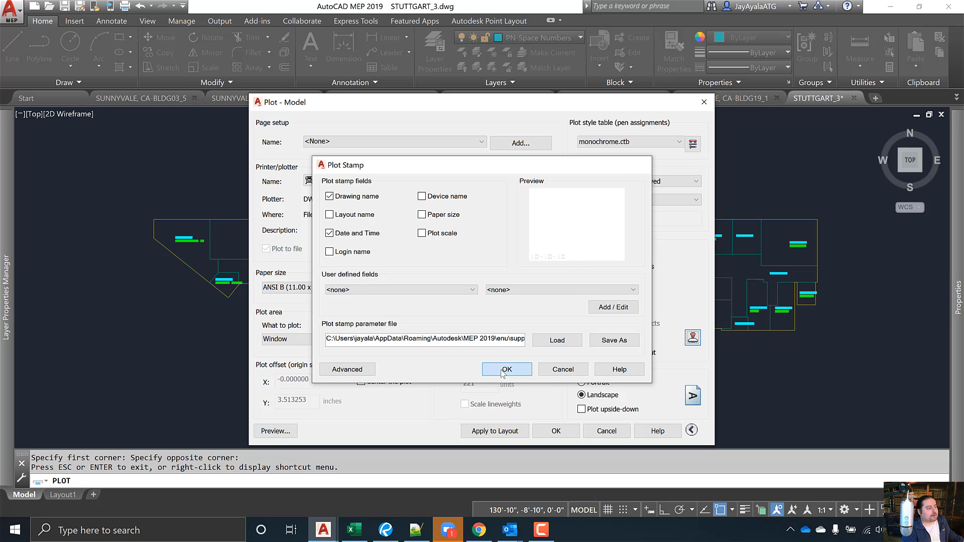
Step: Preview the stamped Stuttgart sheet and plot it directly from the preview
left_click(275, 431)
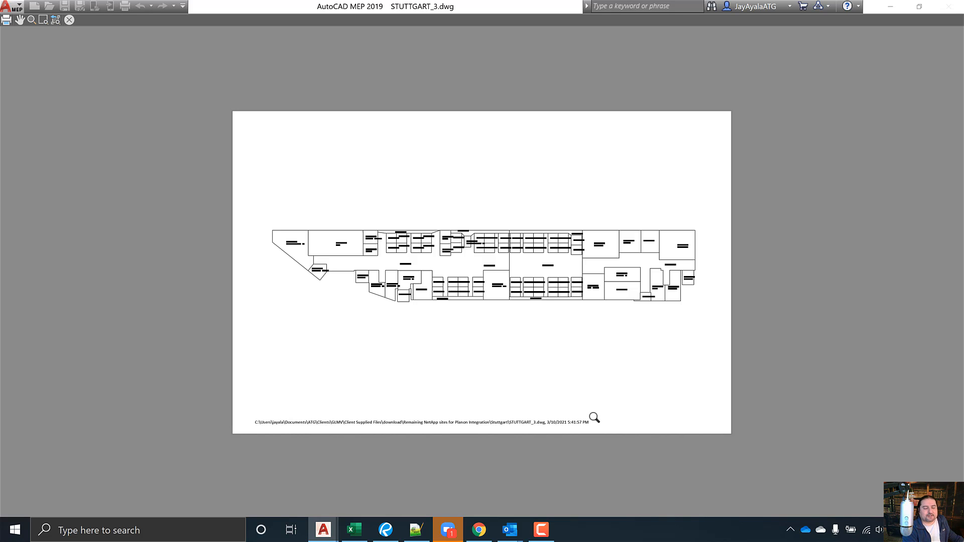
right_click(595, 394)
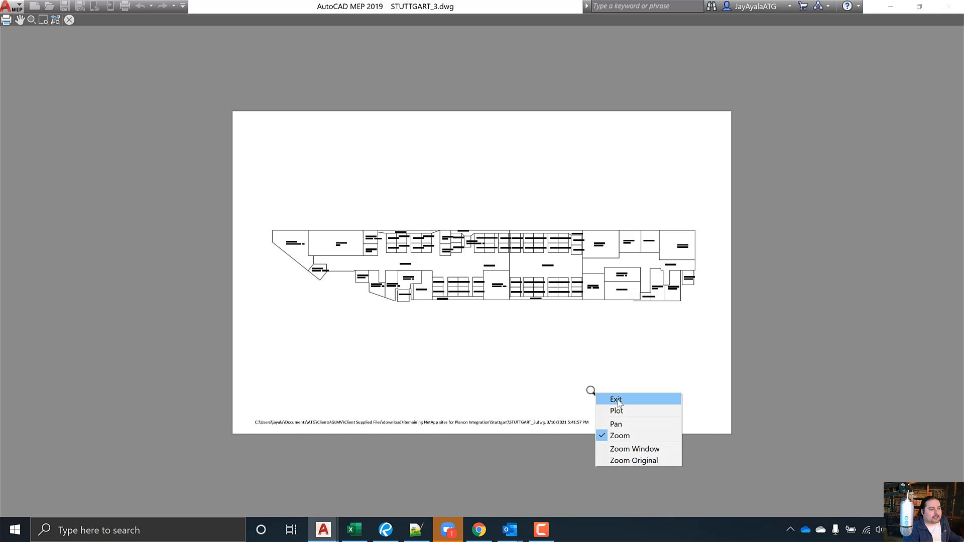
left_click(626, 410)
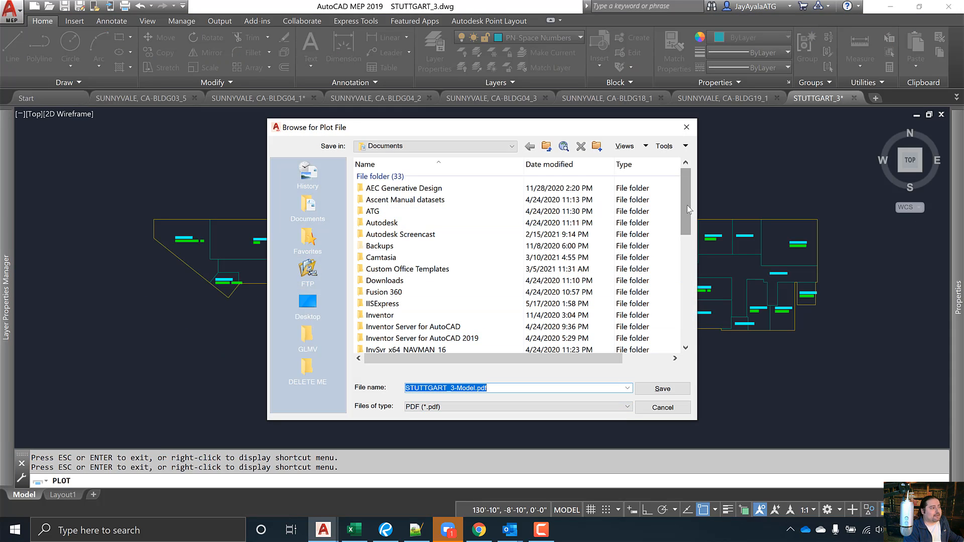
Step: Set the PDF's save location to GLMV > Client Supplied Files > download > Remaining NetApp sites for Planon Integration
left_click_drag(687, 205, 691, 183)
left_click(311, 335)
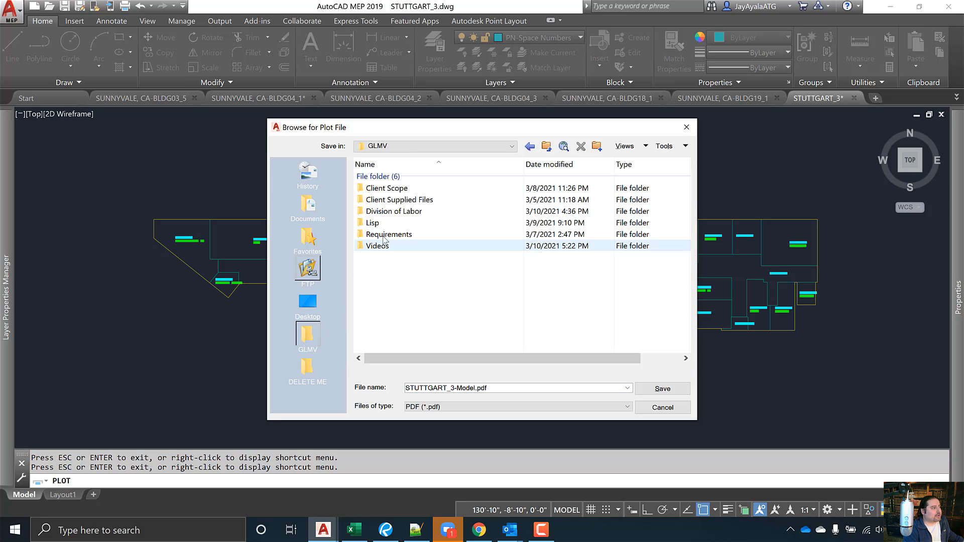
left_click(401, 201)
double_click(401, 201)
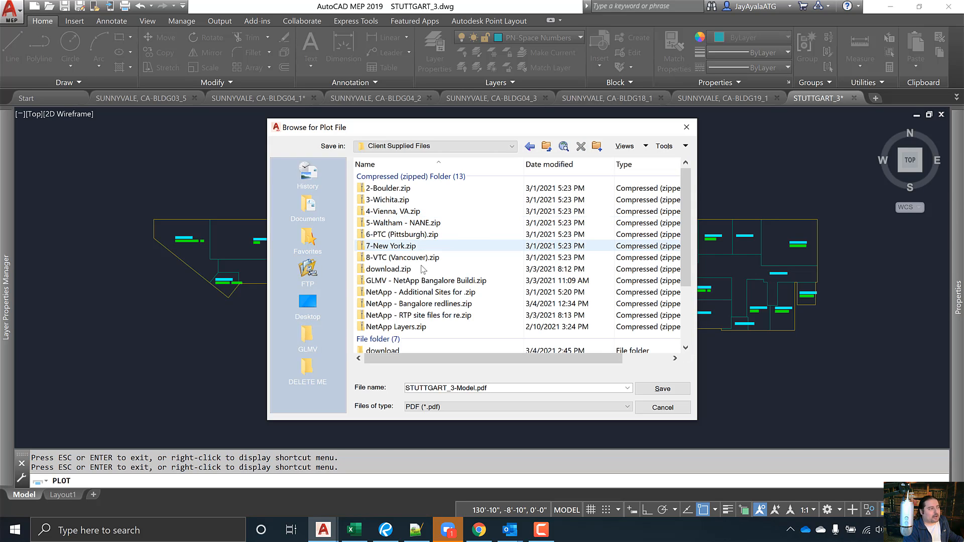
scroll(429, 315, "down", 3)
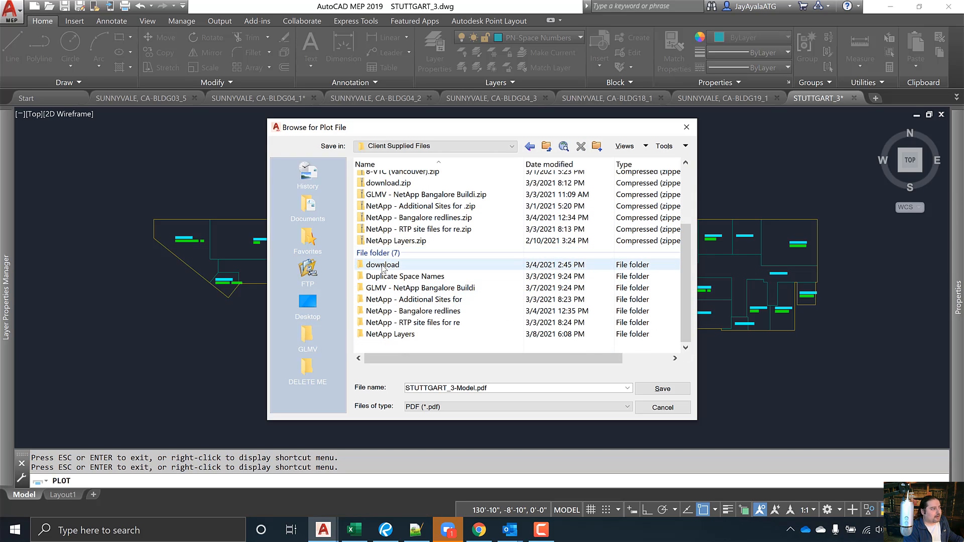
double_click(402, 265)
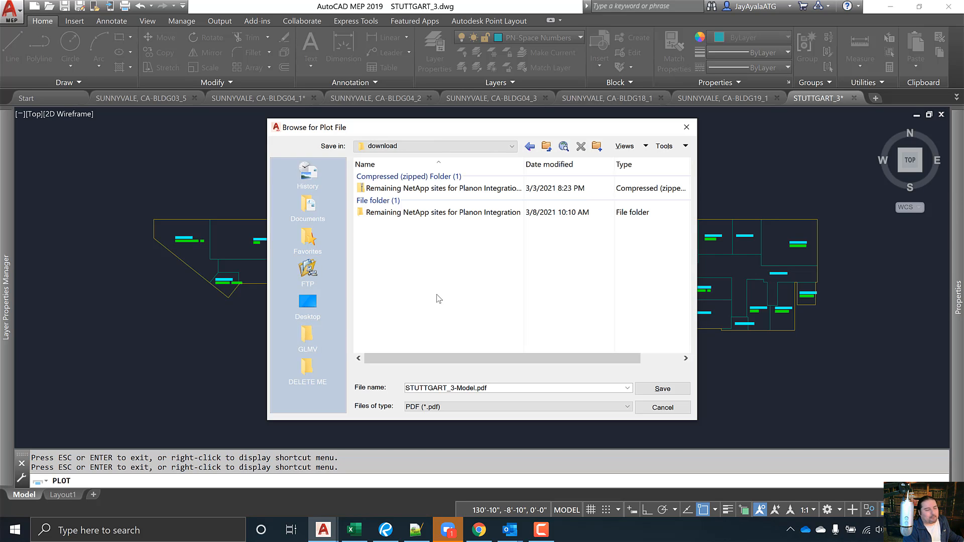
double_click(411, 215)
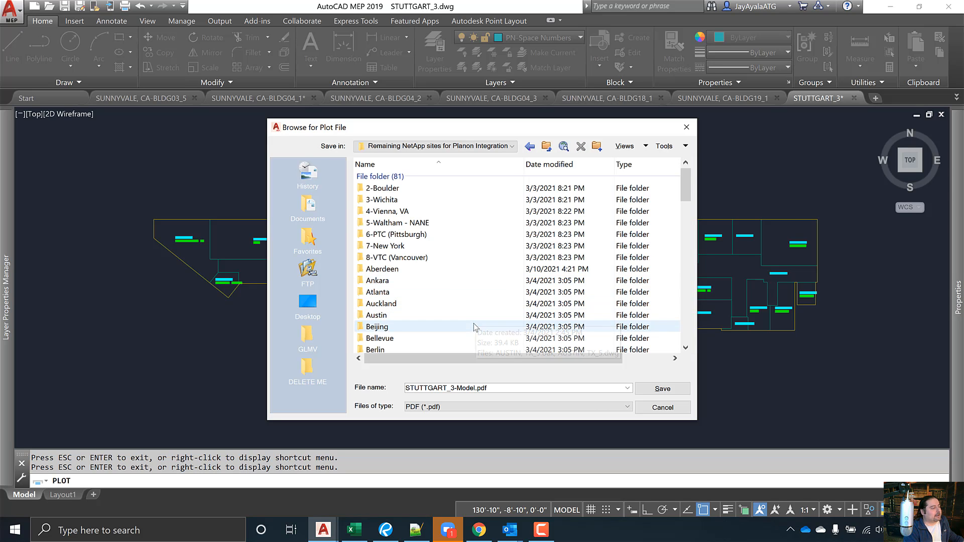
Step: Save the plot as STUTTGART_3-Model.pdf in the PDF subfolder of the Stuttgart site folder
scroll(472, 330, "down", 10)
scroll(473, 329, "down", 8)
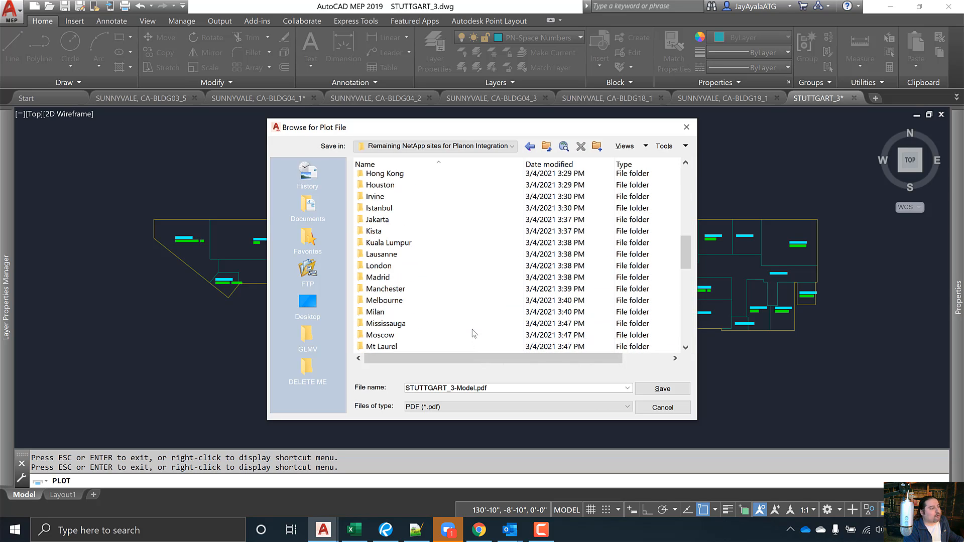
scroll(472, 330, "down", 2)
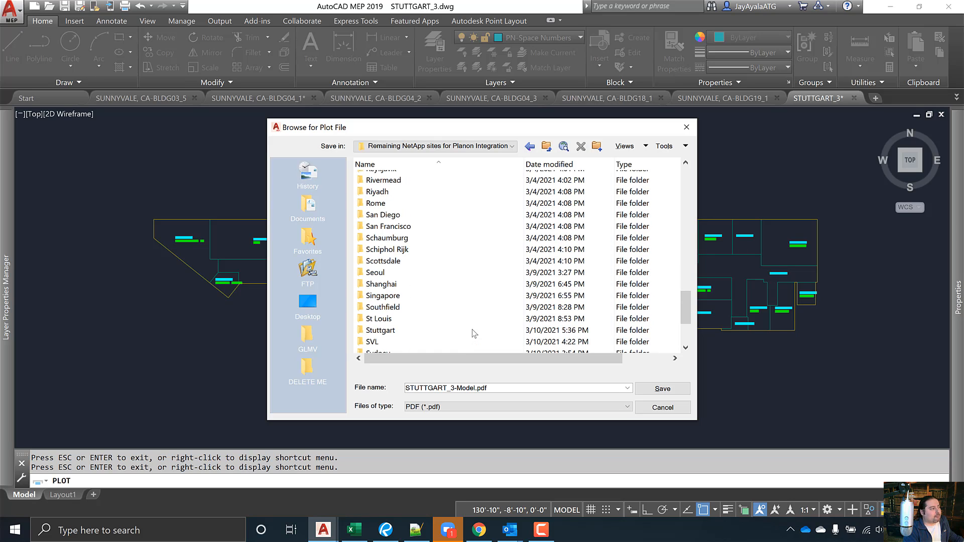
scroll(460, 330, "down", 1)
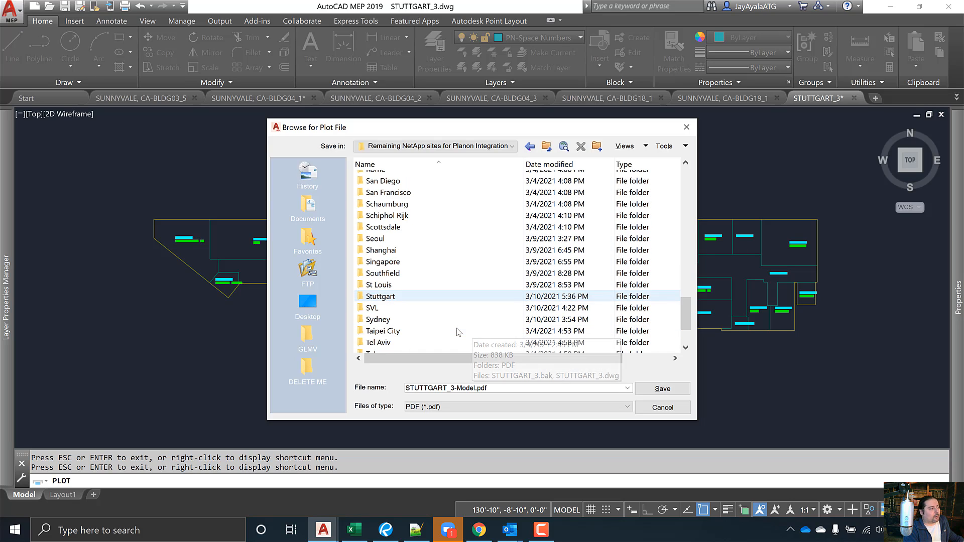
left_click(378, 298)
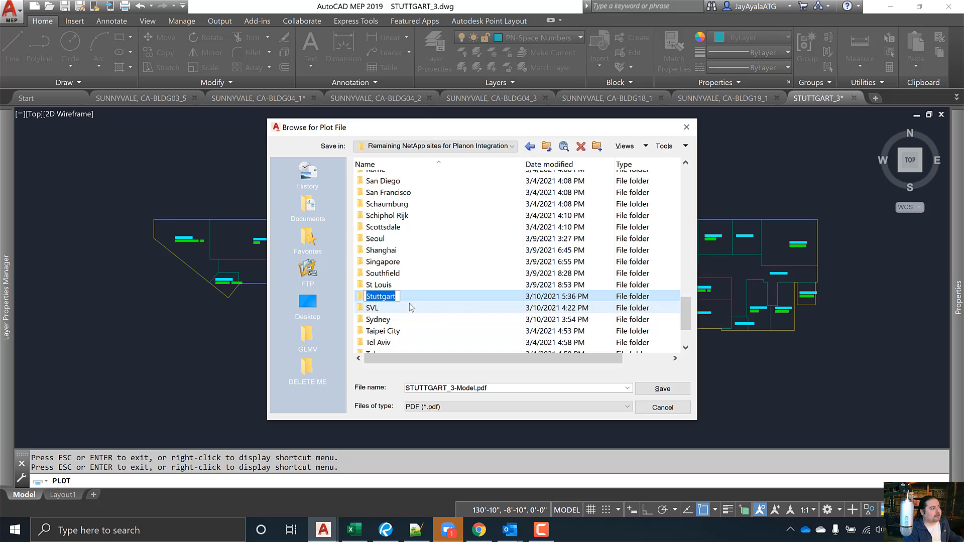
double_click(373, 297)
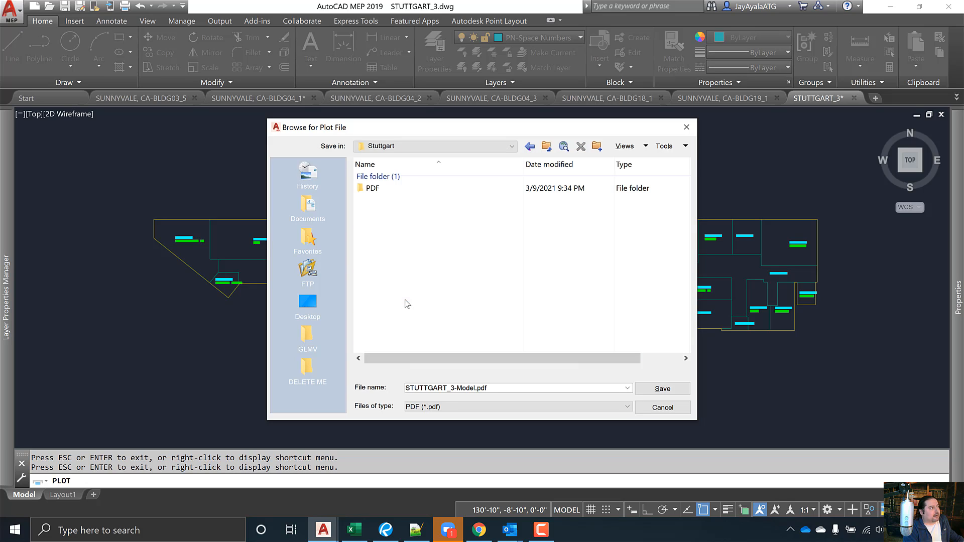
double_click(375, 190)
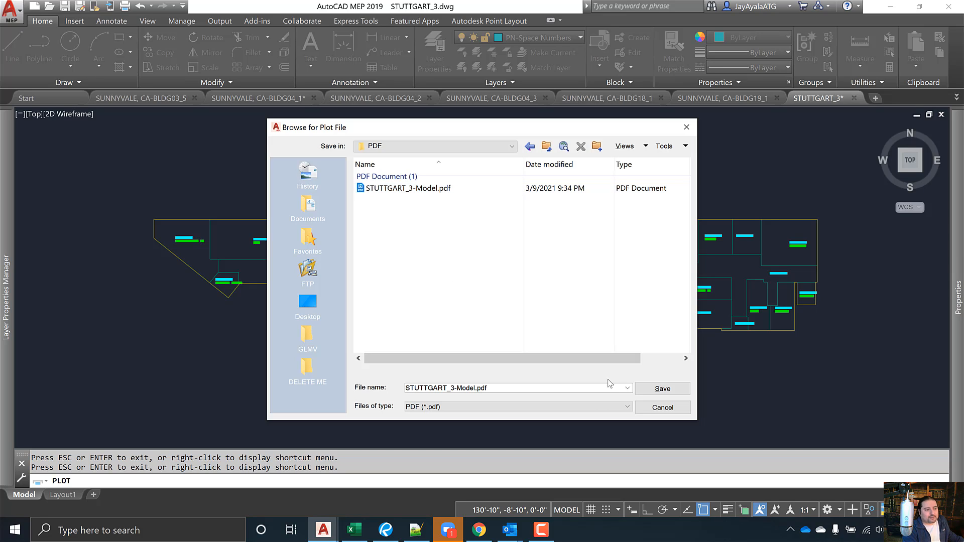
left_click(662, 389)
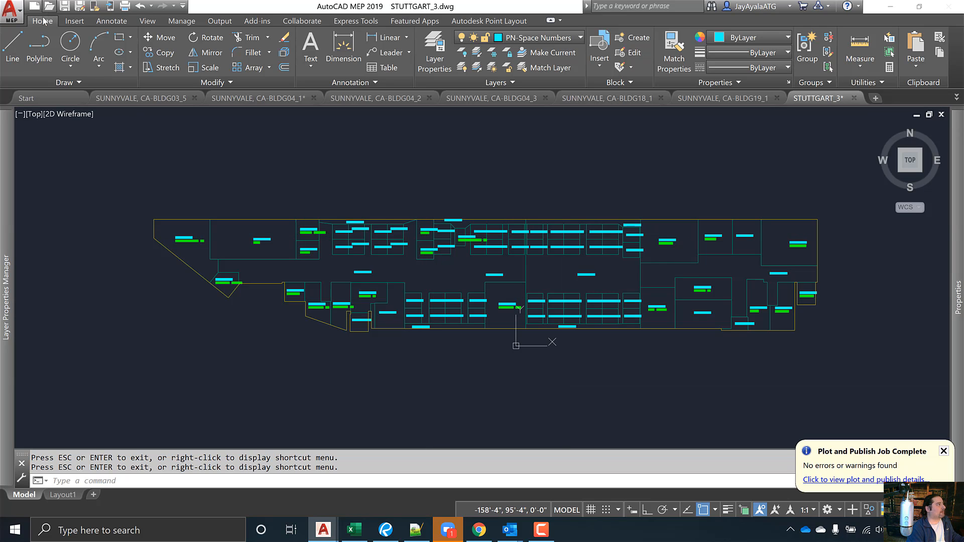
Step: Open the WICHITA, KS-BLDG02_1 drawing from the 3-Wichita site folder
key("ctrl+o")
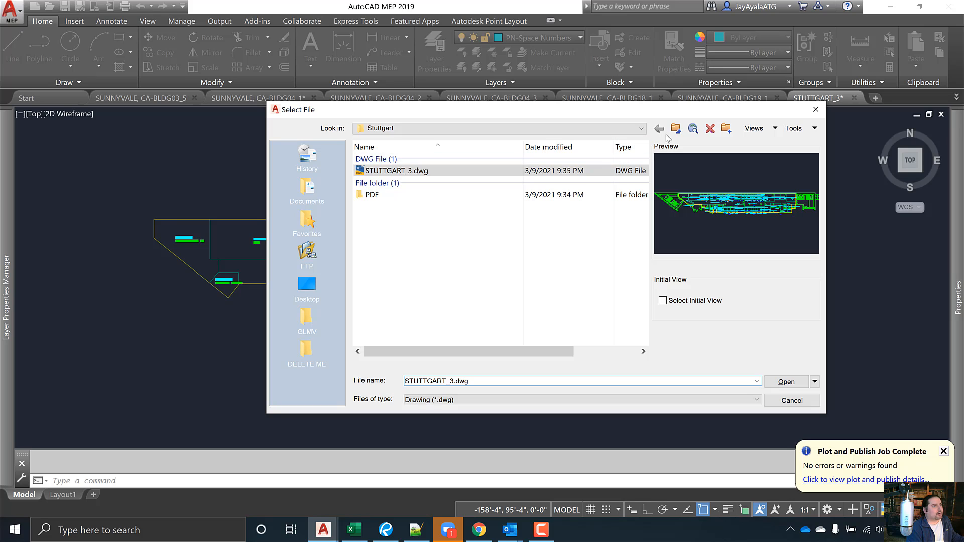
left_click(676, 129)
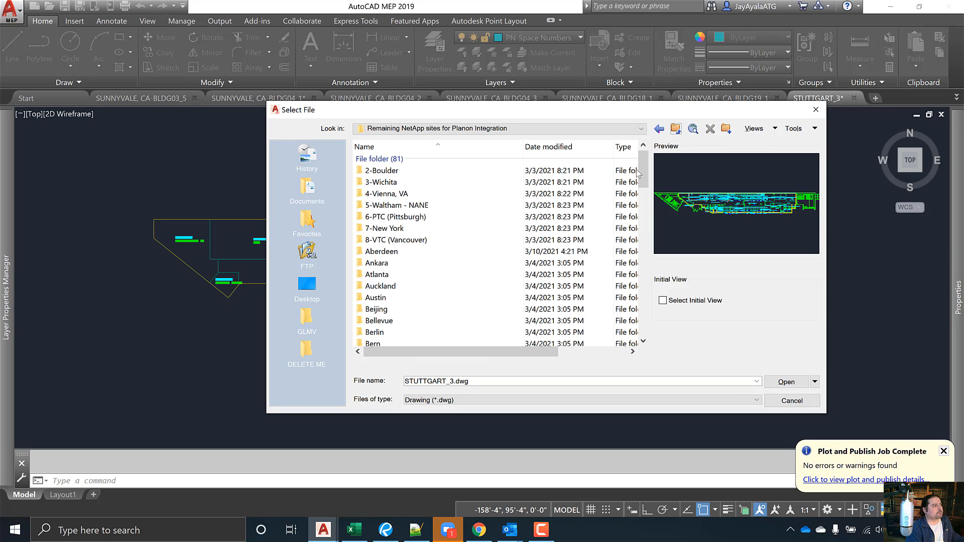
double_click(432, 184)
double_click(392, 172)
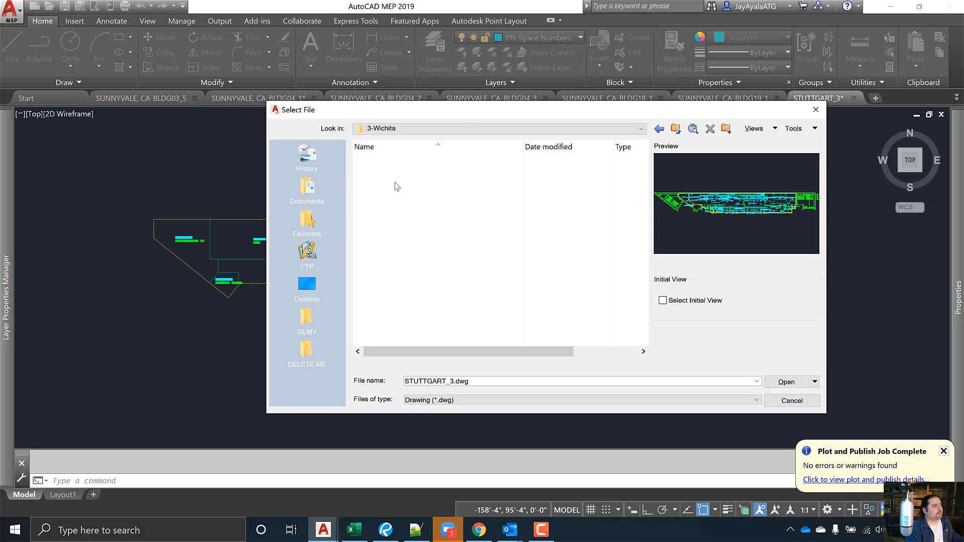
double_click(408, 183)
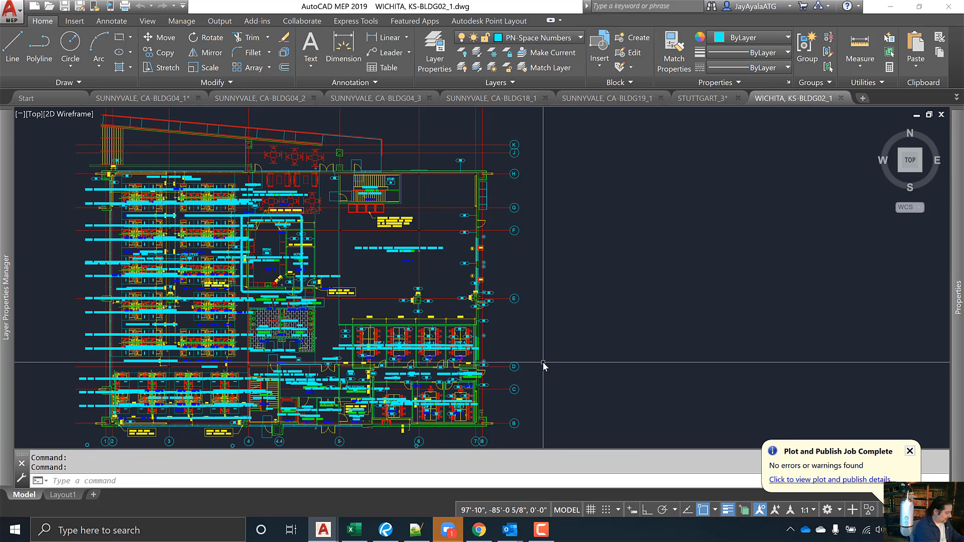
Step: Run the custom GLMV ManFilter command on the Wichita floor plan
type("manf")
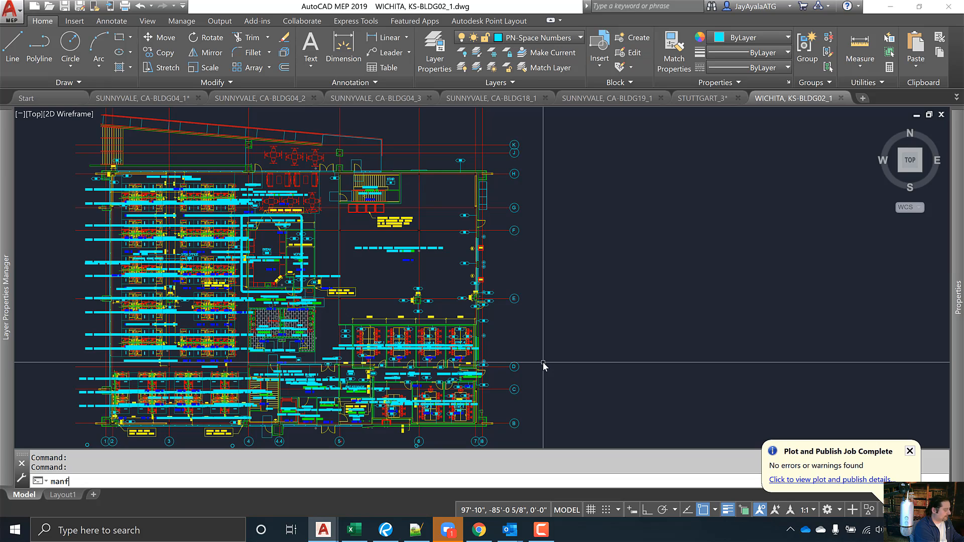
type("literilter")
key("Return")
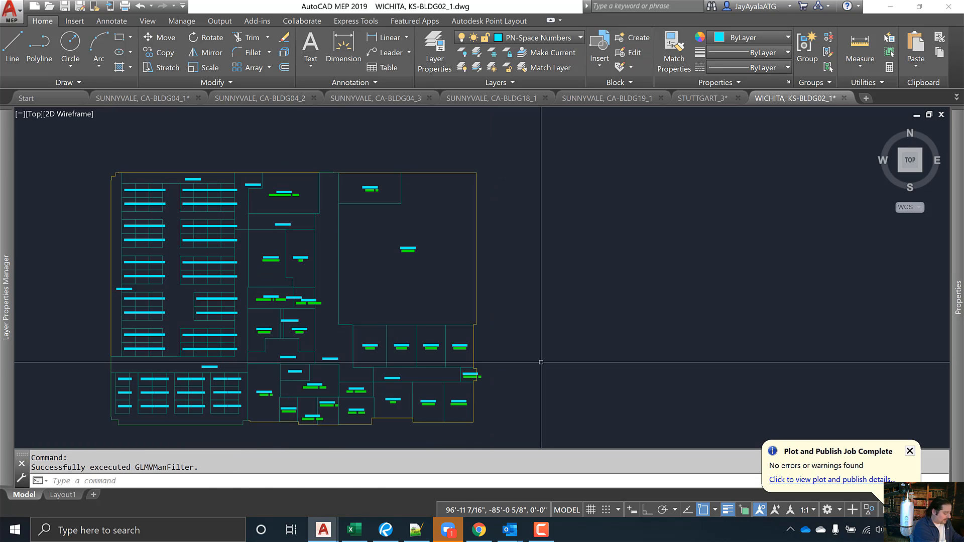
Step: Start a plot of the Wichita drawing and load the <Previous plot> page setup
type("plot")
key("Return")
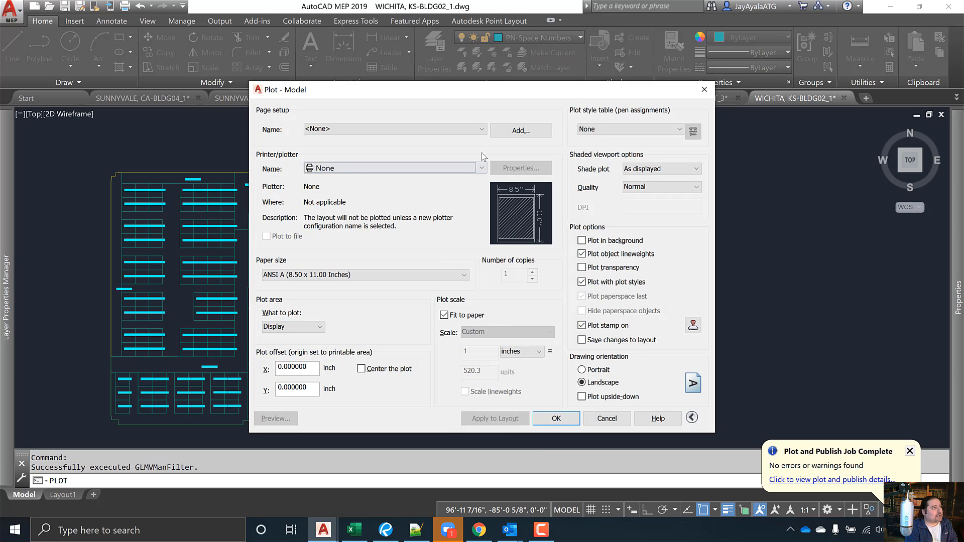
left_click(482, 130)
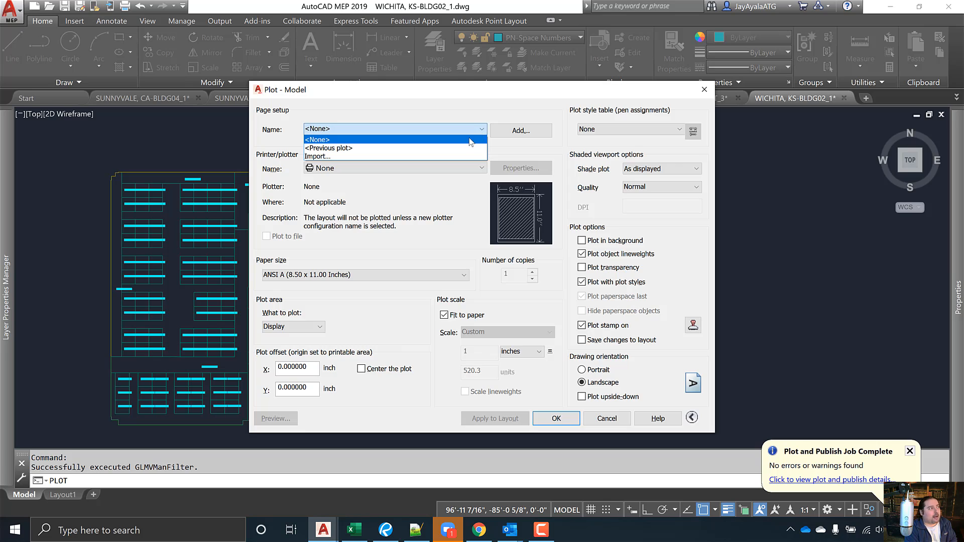
left_click(457, 148)
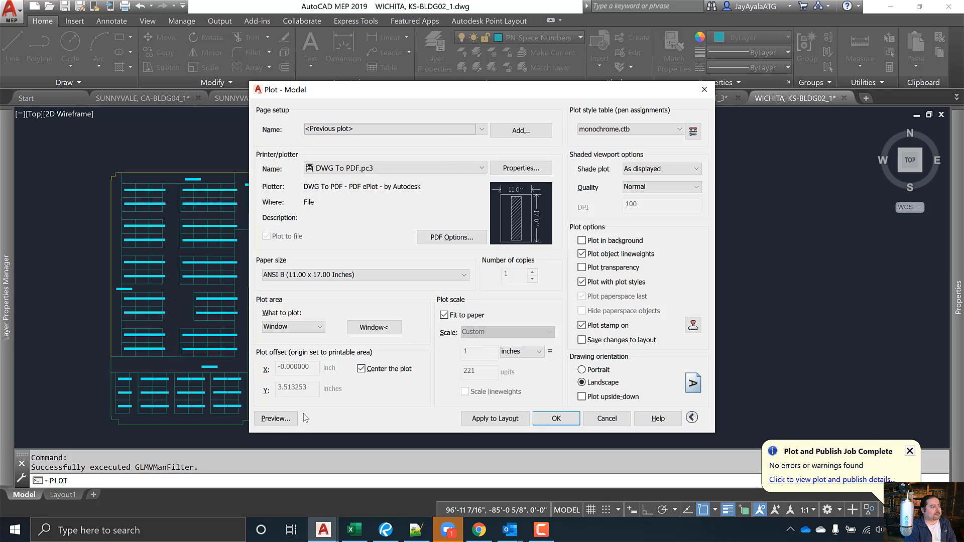
Step: Preview the Wichita sheet with the reused plot settings, then return to the plot settings
left_click(275, 418)
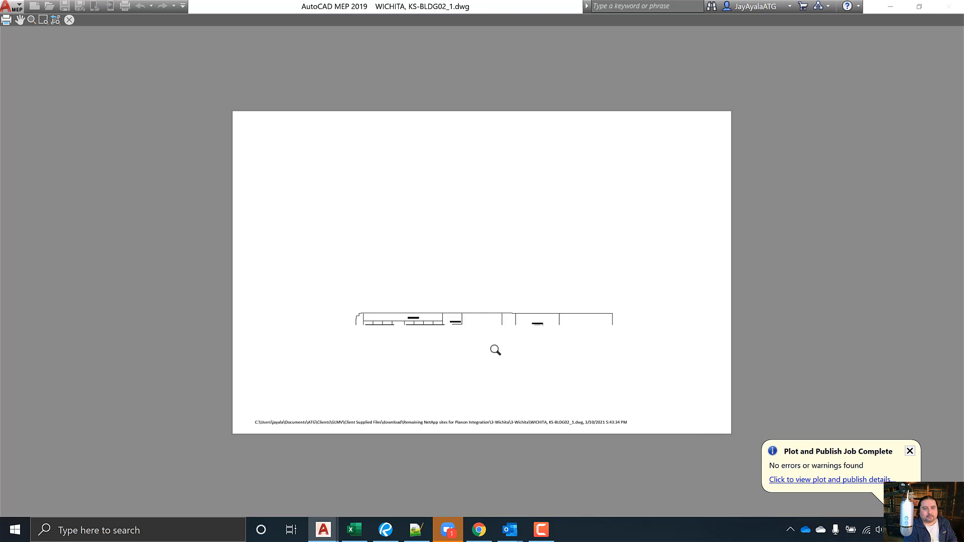
right_click(551, 311)
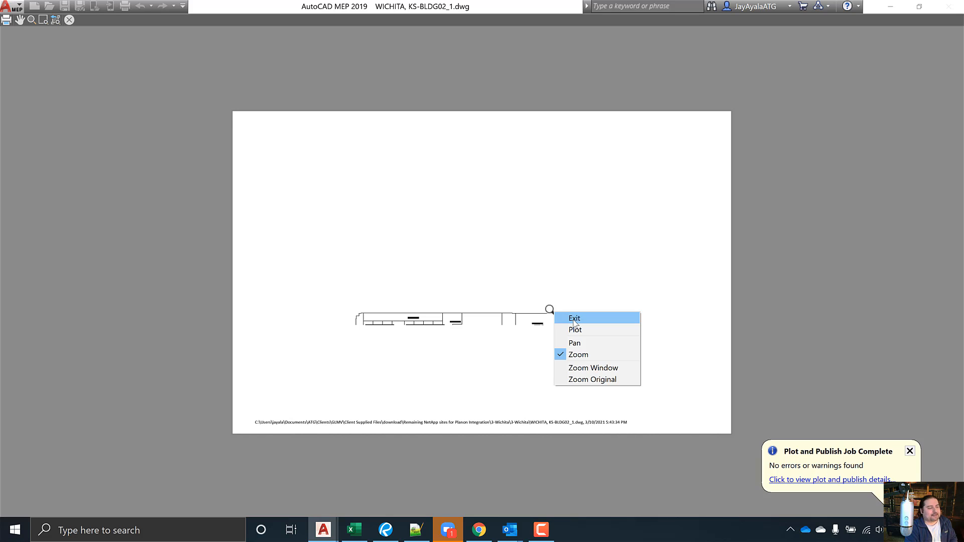
left_click(575, 320)
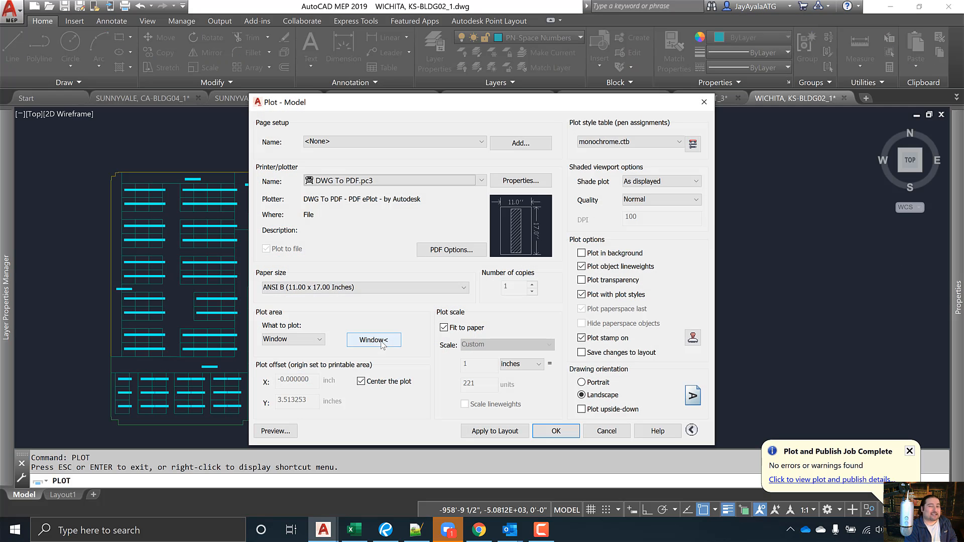
Step: Redefine the plot area as a window around the whole Wichita floor plan and check it in the plot preview
left_click(382, 340)
scroll(485, 324, "down", 2)
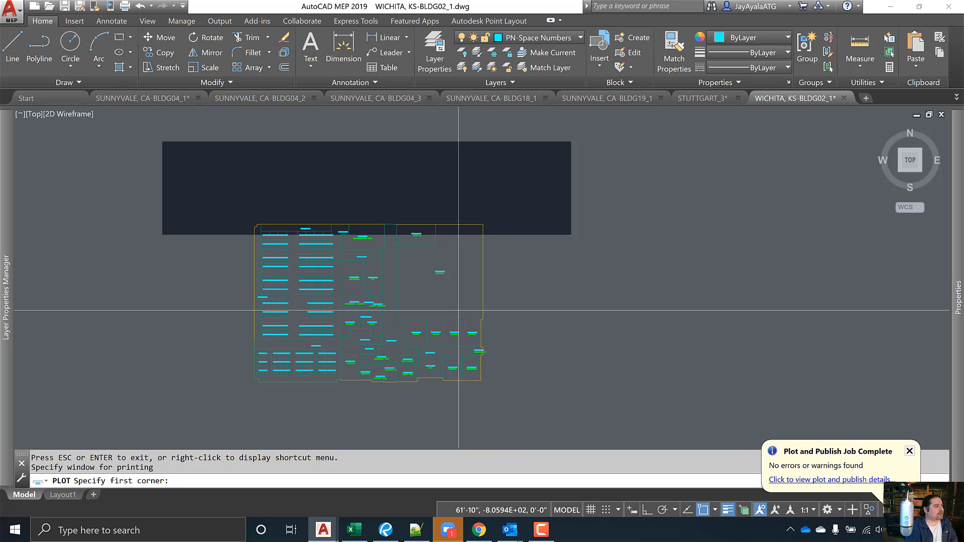
left_click(243, 218)
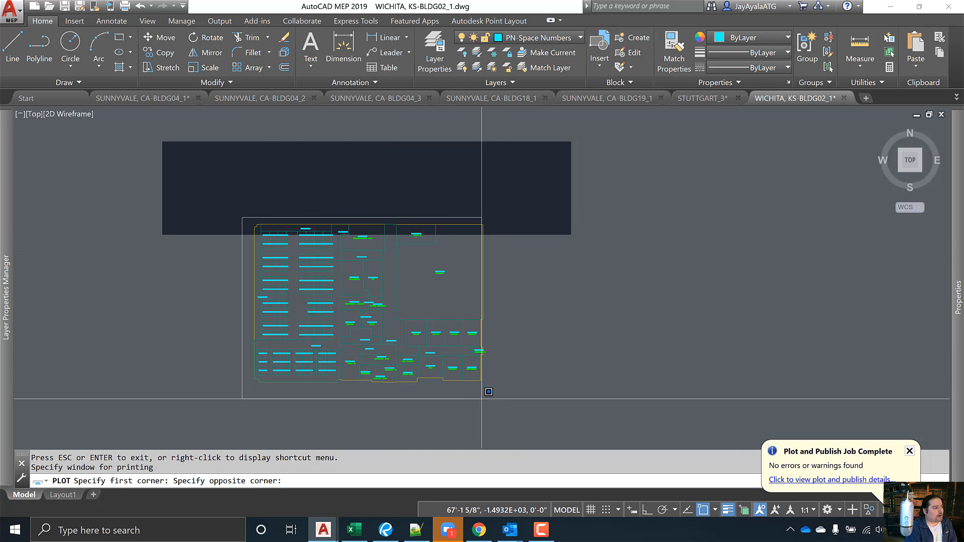
left_click(497, 399)
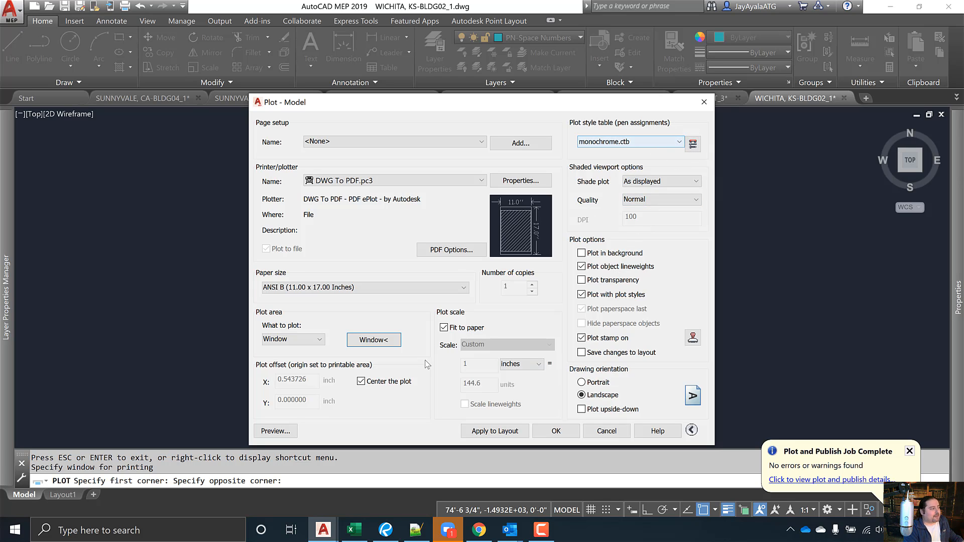
left_click(275, 431)
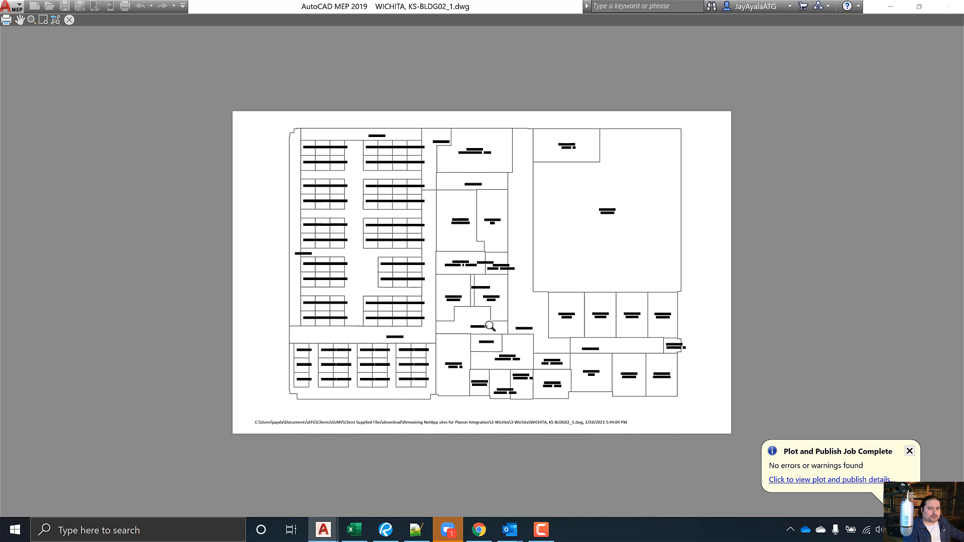
key("Escape")
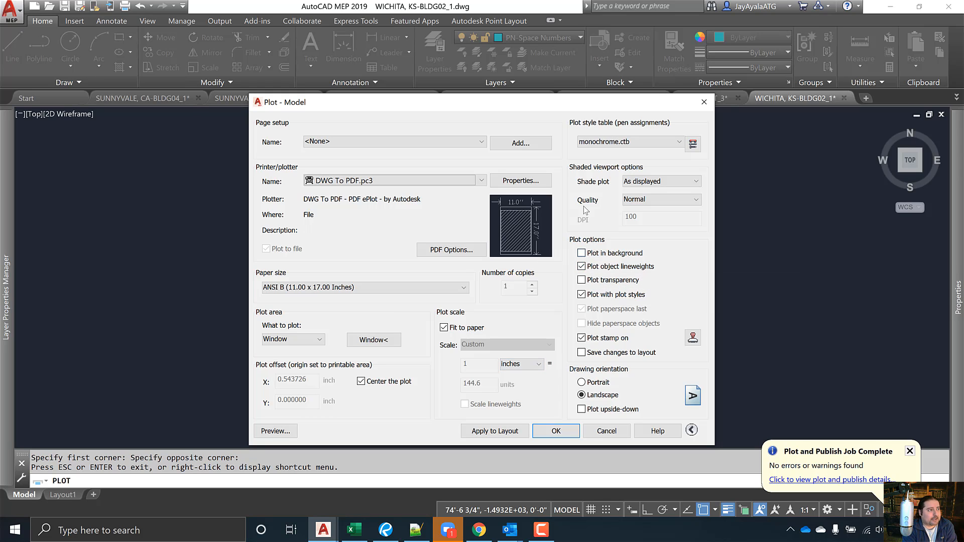
Step: Review the available plot style tables, then cancel the Wichita plot
left_click(680, 142)
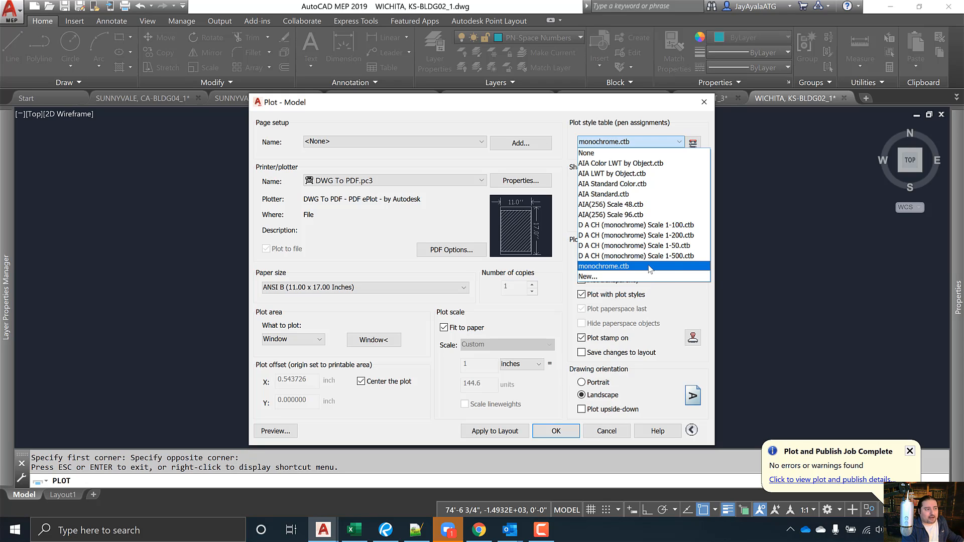
left_click(619, 432)
left_click(619, 432)
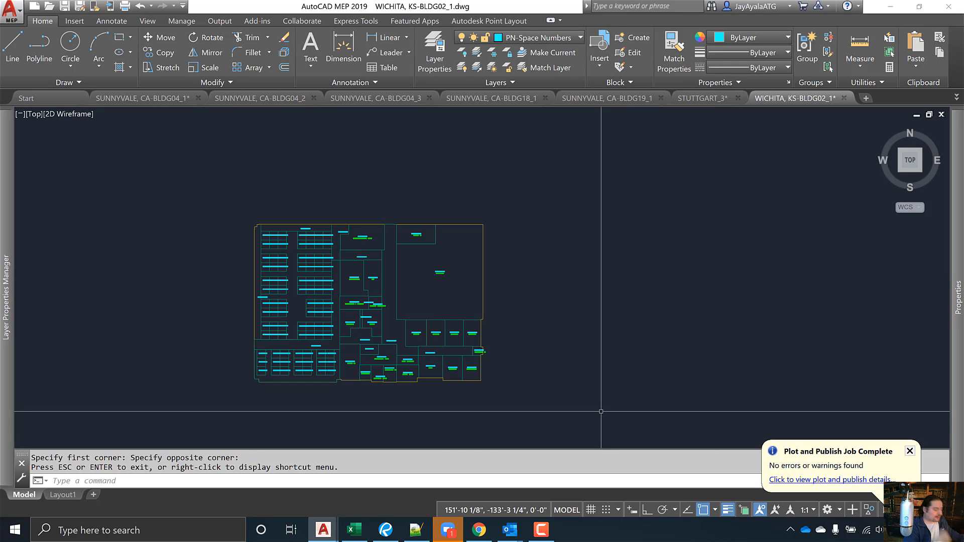
Step: Look up the CONVERTPSTYLES command and open its help article
type("c")
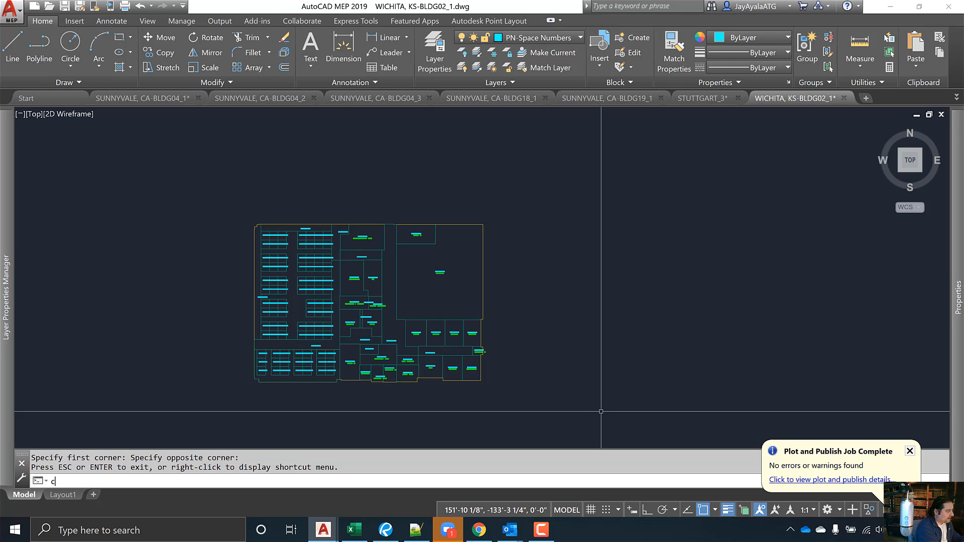
type("onvert")
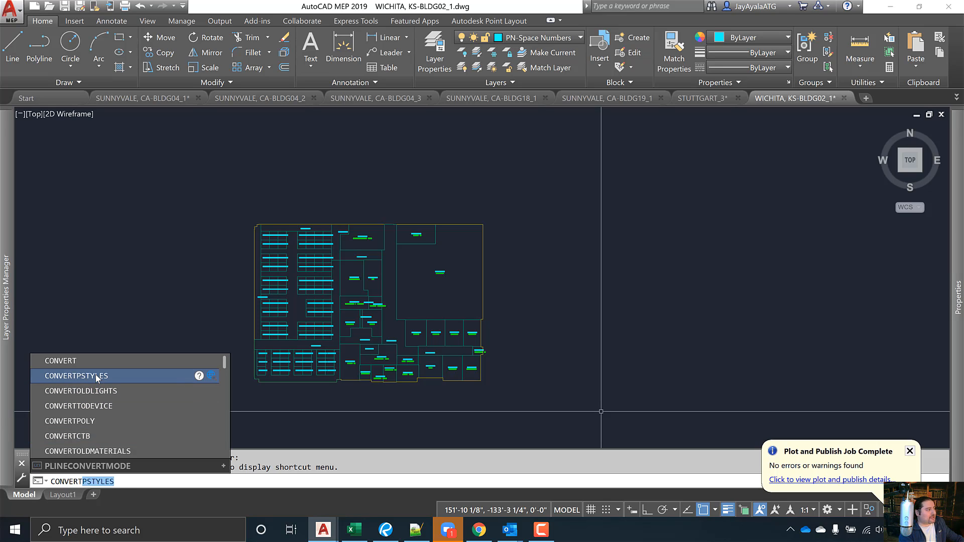
left_click(205, 376)
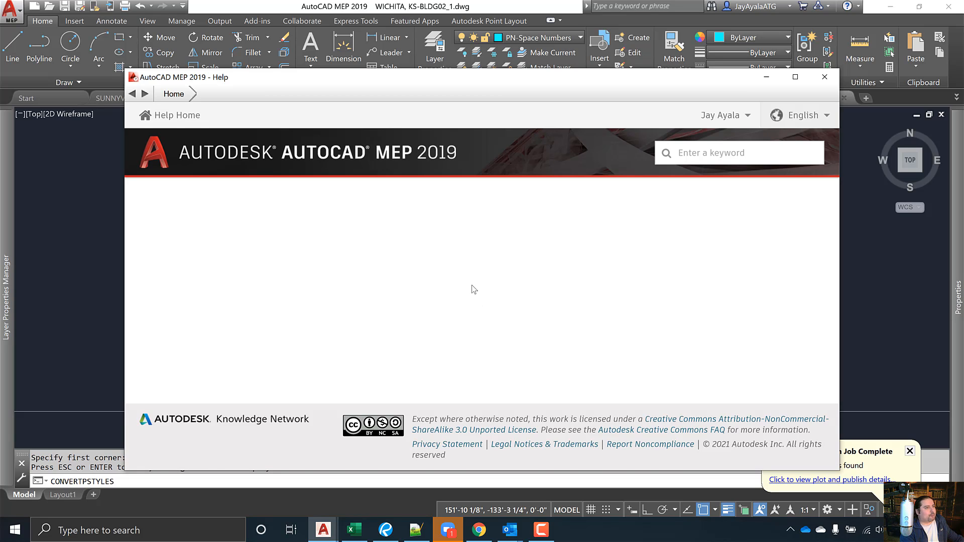
scroll(475, 290, "down", 1)
scroll(475, 290, "up", 2)
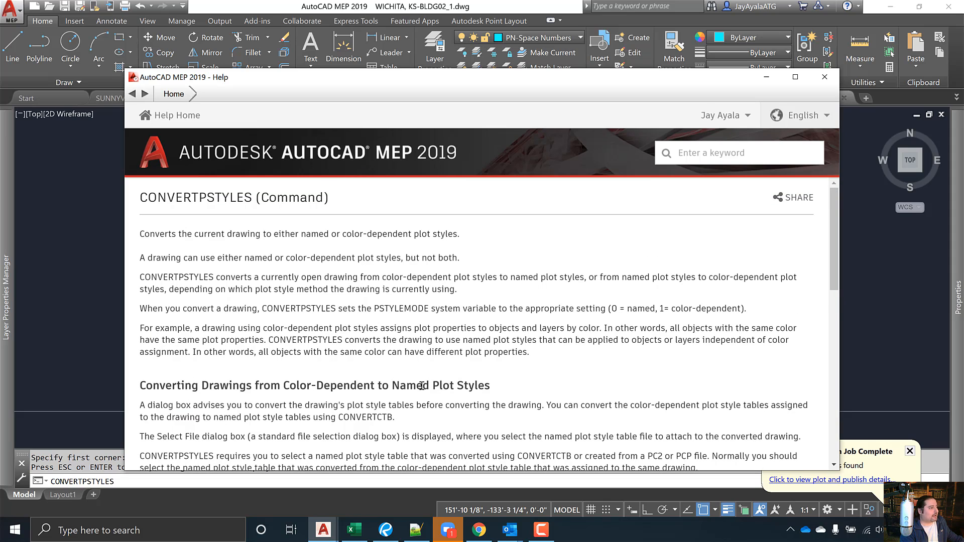
Step: Read how CONVERTPSTYLES converts drawings from color-dependent to named plot styles, highlight the command name, and close the help
scroll(422, 386, "down", 4)
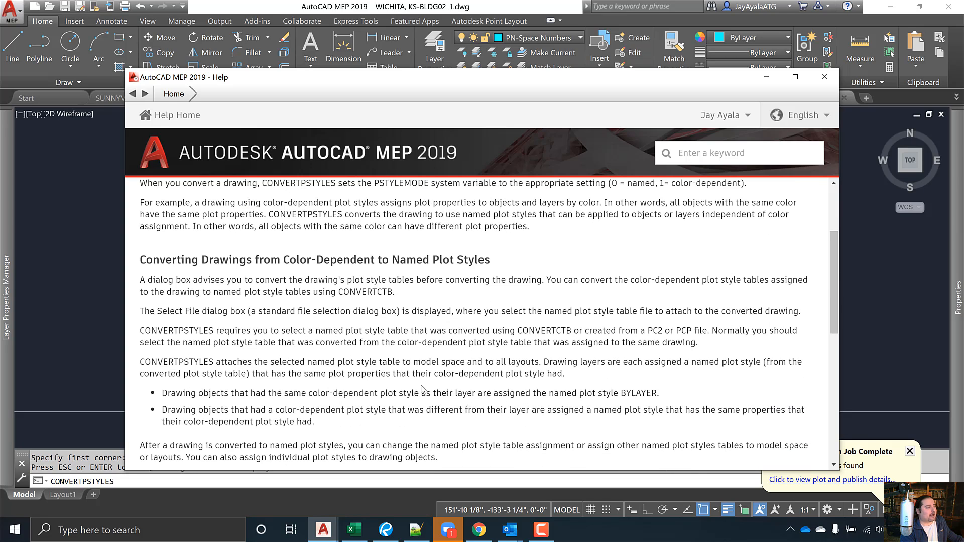
left_click_drag(404, 310, 350, 291)
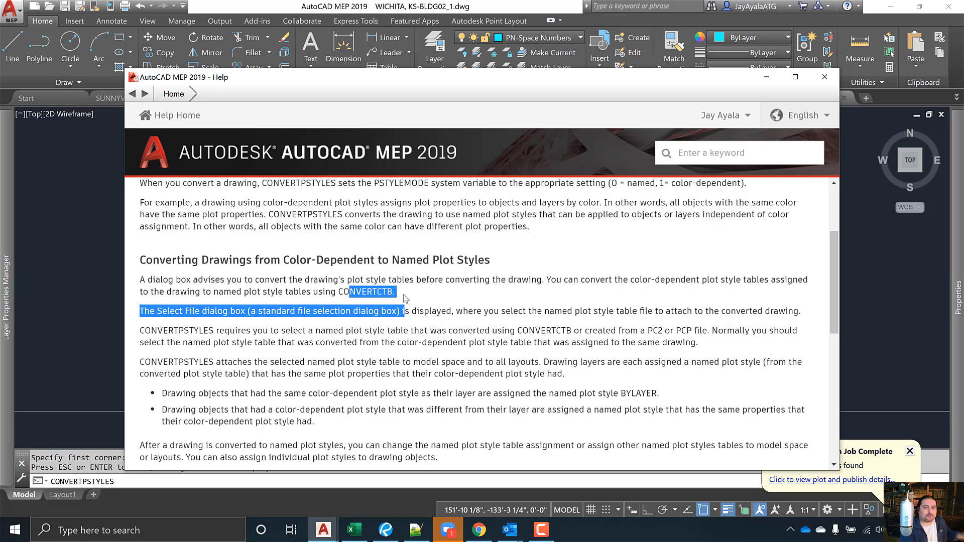
left_click(430, 305)
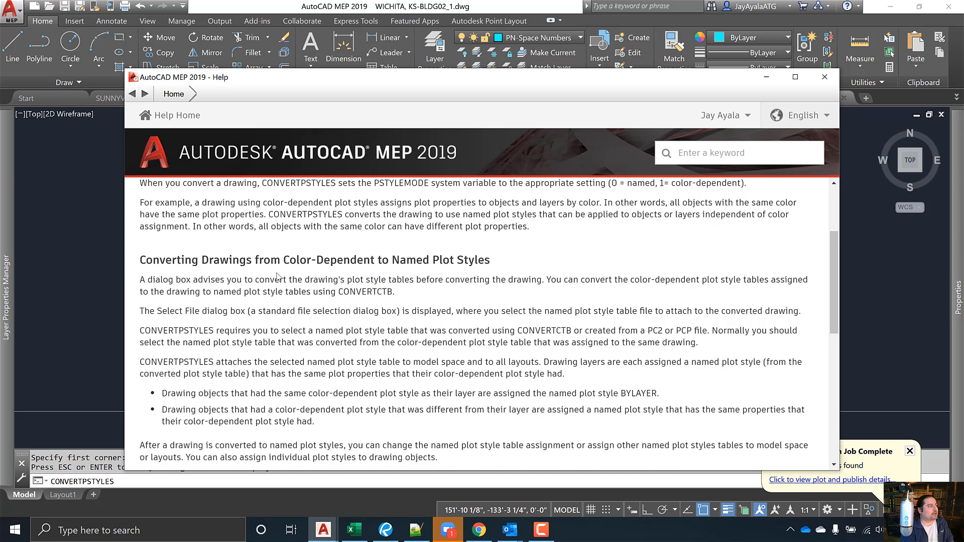
scroll(282, 276, "up", 3)
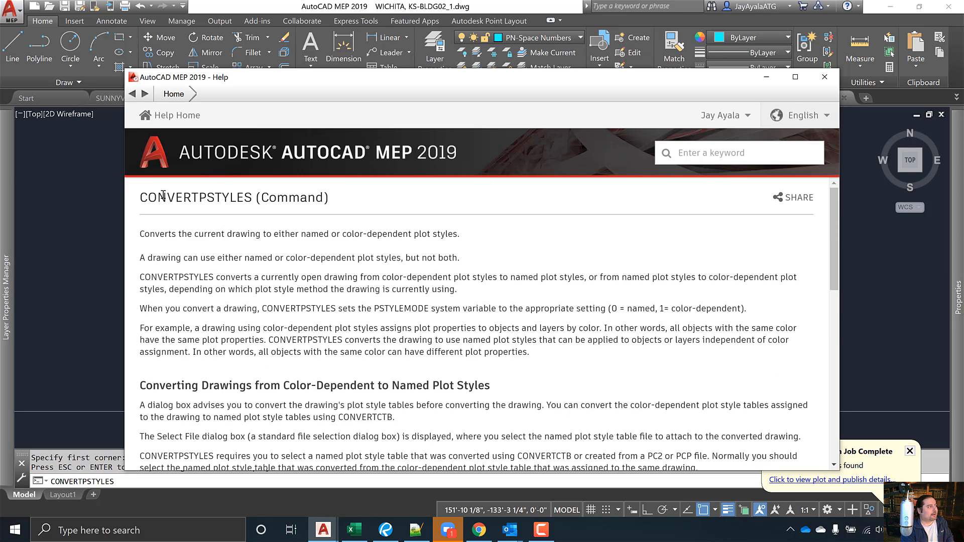
left_click_drag(141, 197, 252, 201)
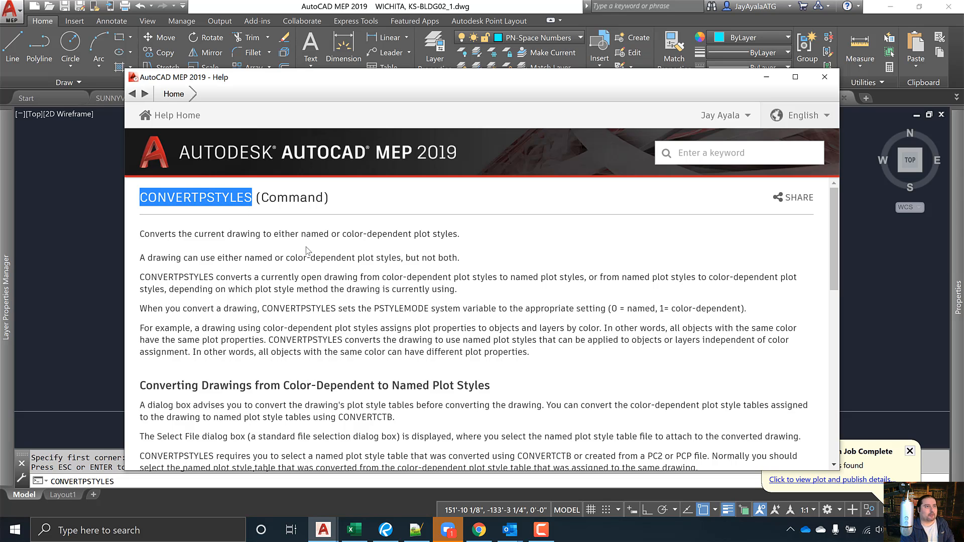
left_click(824, 77)
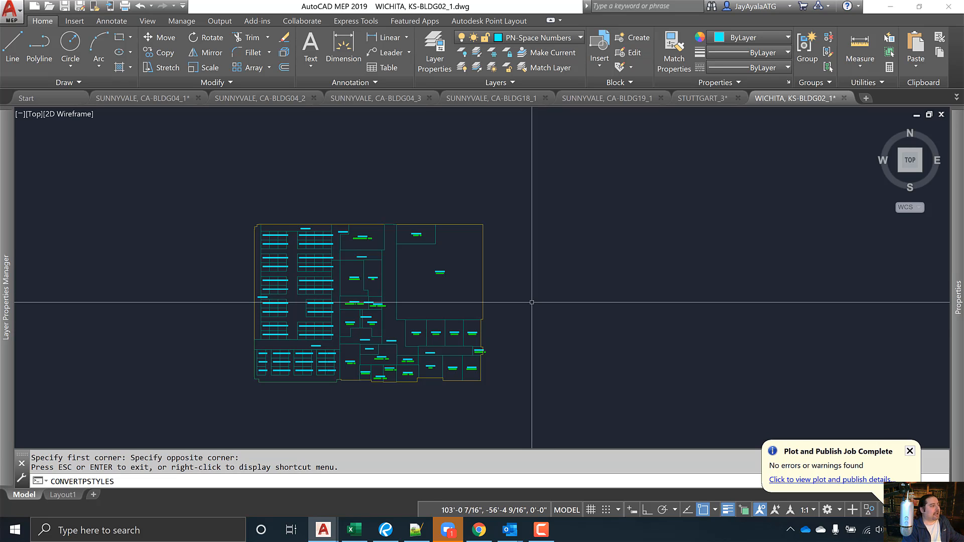
type("plot")
key("Return")
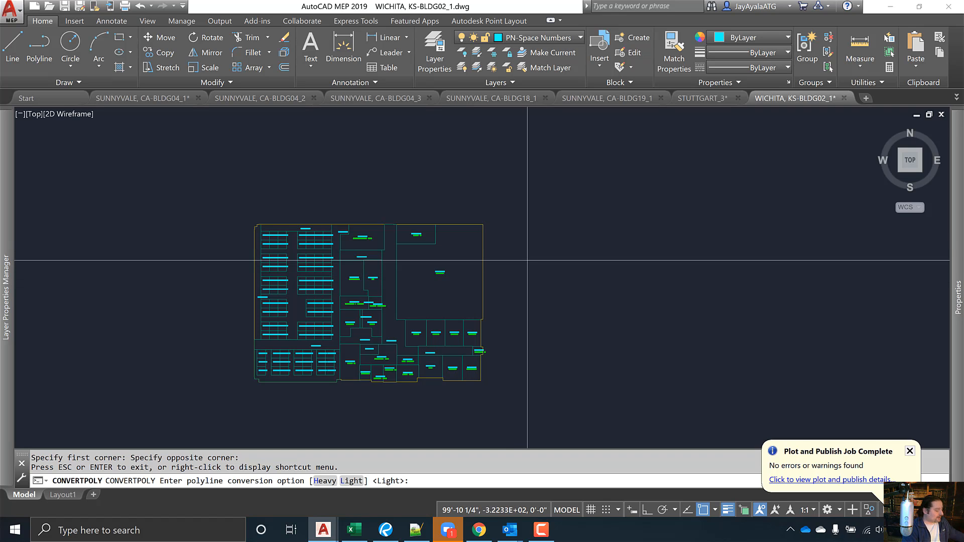
key("Escape")
key("Escape")
Step: Start the plot of the Wichita drawing again and apply the <Previous plot> page setup
type("plot")
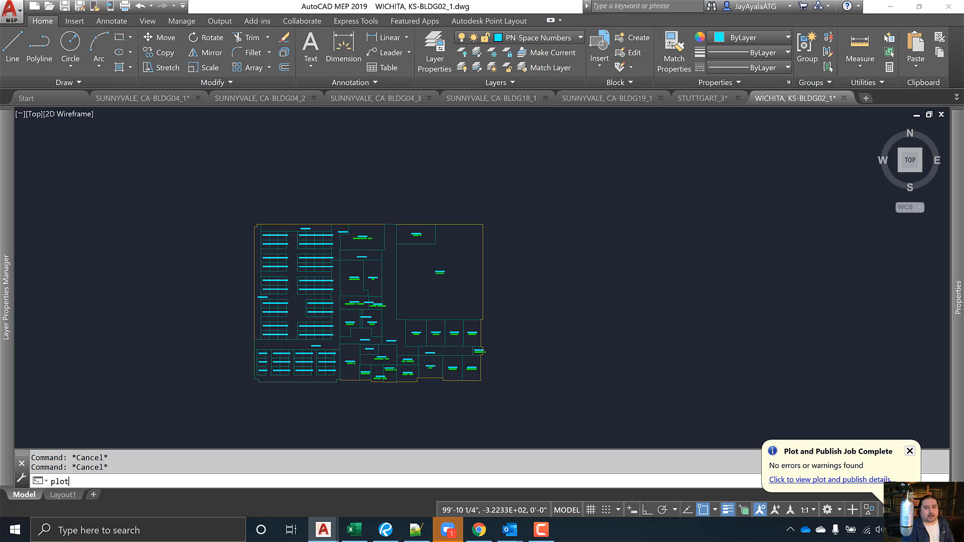
key("Return")
left_click(481, 129)
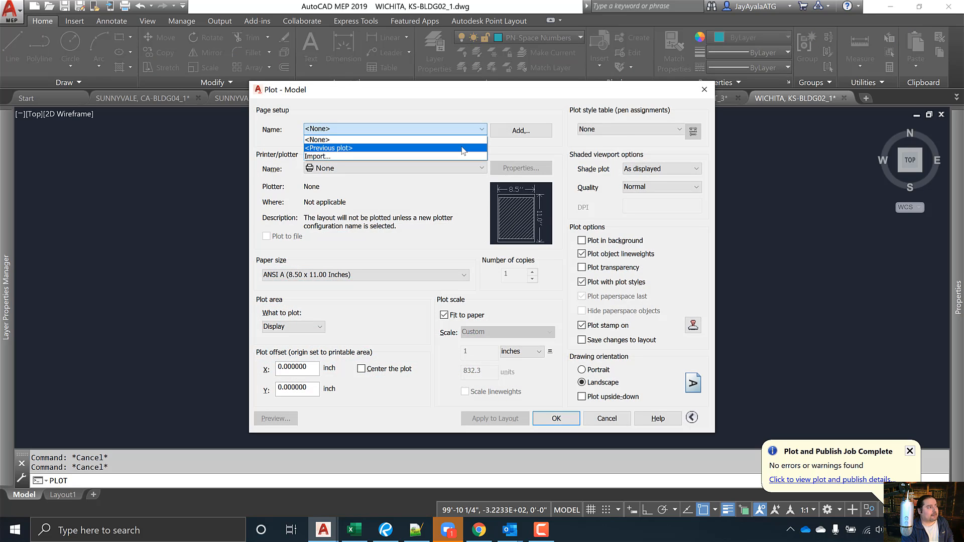
left_click(463, 148)
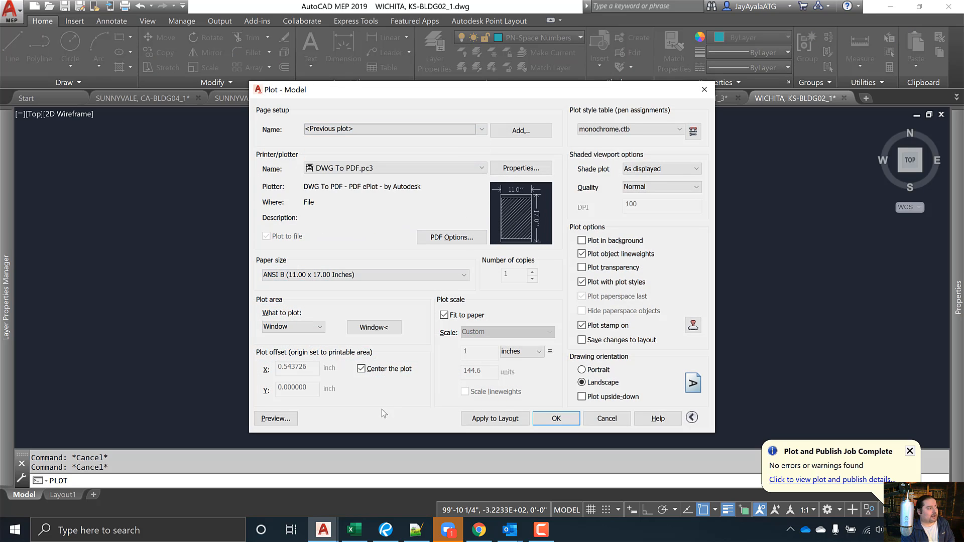